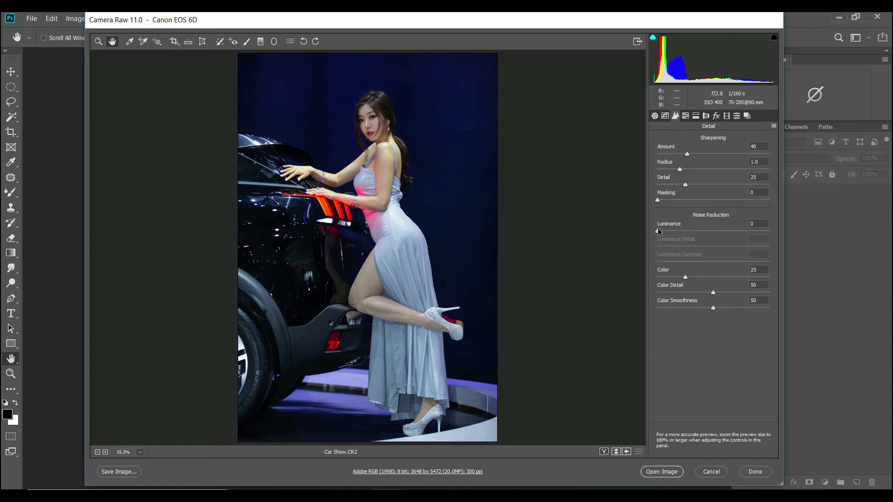
Set the Luminance noise reduction to 30, checking the face at 100%, and compare the photo before and after.
{"action": "left_click_drag", "start_coordinate": [684, 237], "coordinate": [686, 237]}
{"action": "left_click", "coordinate": [98, 41]}
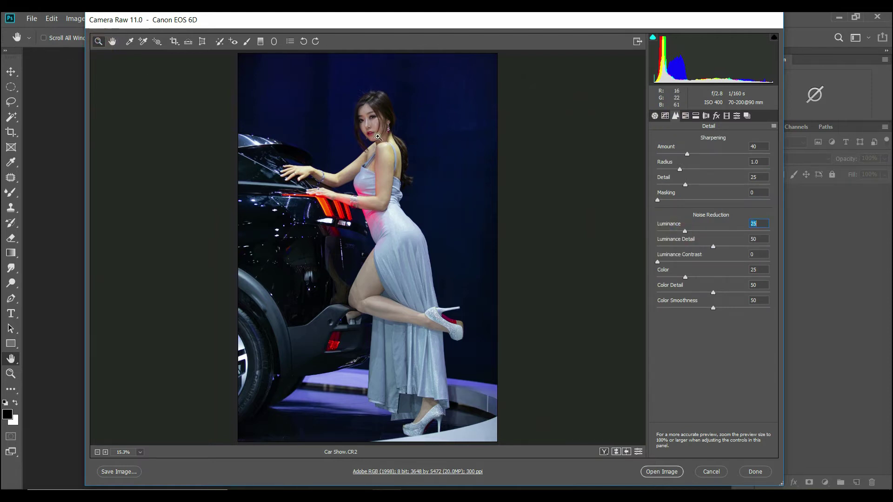
{"action": "left_click", "coordinate": [381, 149]}
{"action": "left_click", "coordinate": [383, 168]}
{"action": "left_click", "coordinate": [378, 226]}
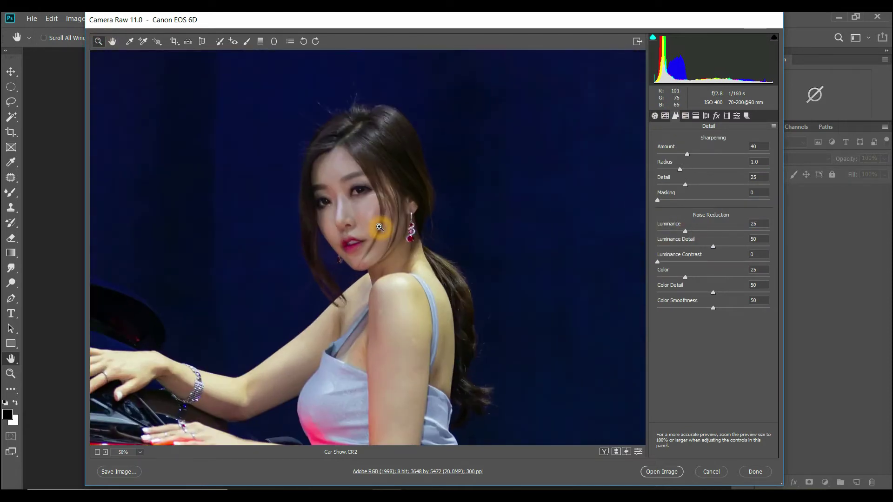
{"action": "left_click", "coordinate": [378, 226]}
{"action": "left_click", "coordinate": [364, 253]}
{"action": "left_click", "coordinate": [686, 232]}
{"action": "left_click_drag", "start_coordinate": [686, 234], "coordinate": [691, 231]}
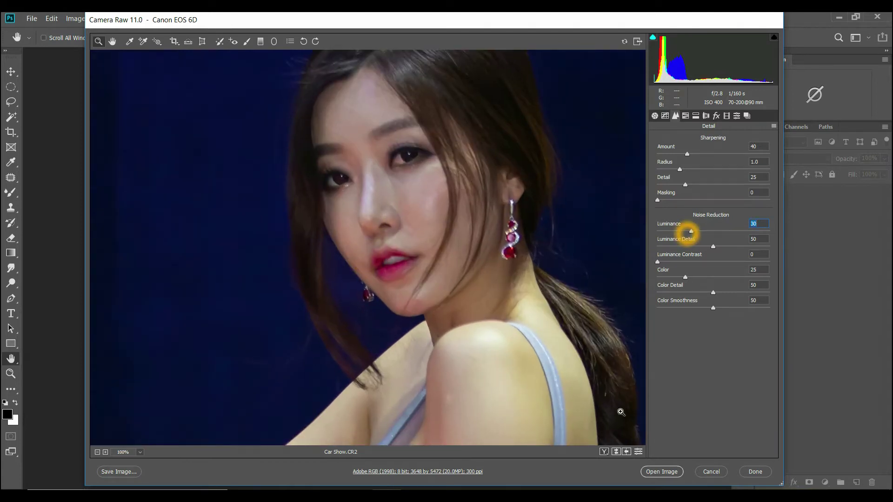
{"action": "left_click", "coordinate": [615, 452]}
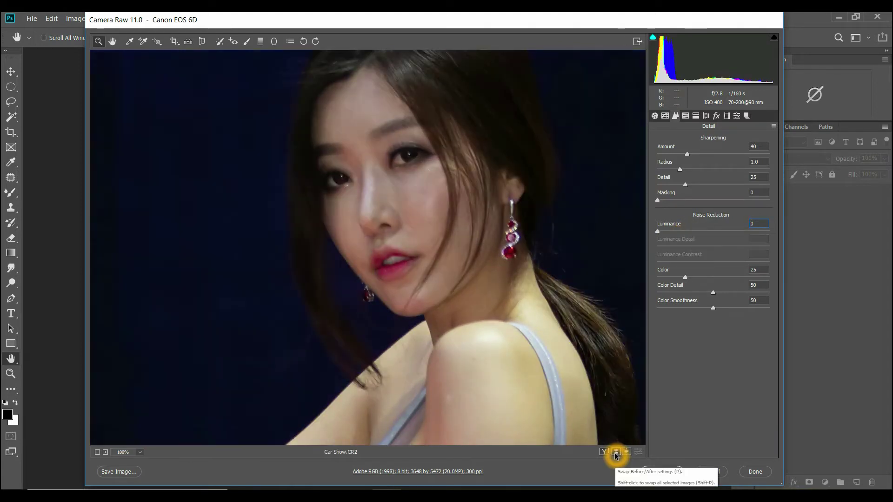
{"action": "left_click", "coordinate": [616, 453]}
{"action": "double_click", "coordinate": [112, 42]}
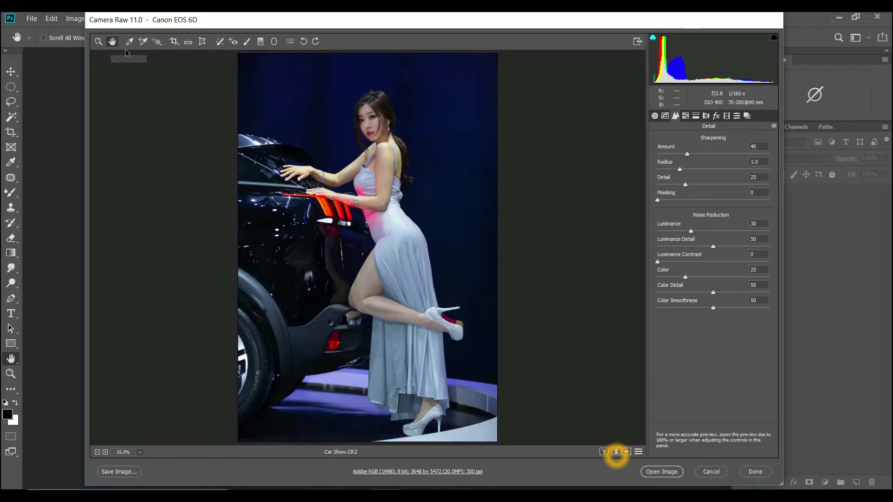
Calibrate Red Primary to Hue +19, Saturation -20 and Blue Primary to Hue -41, Saturation +18, and compare before and after.
{"action": "left_click", "coordinate": [727, 117]}
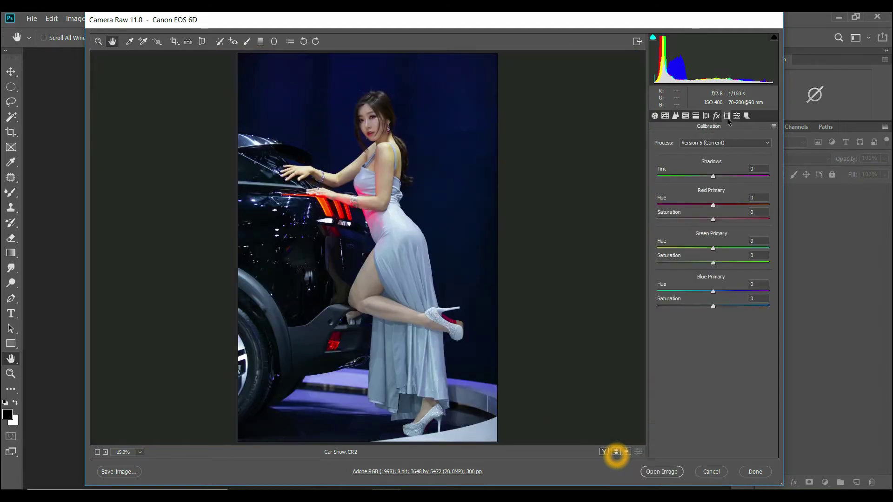
{"action": "left_click_drag", "start_coordinate": [715, 205], "coordinate": [702, 219]}
{"action": "left_click_drag", "start_coordinate": [713, 291], "coordinate": [724, 305]}
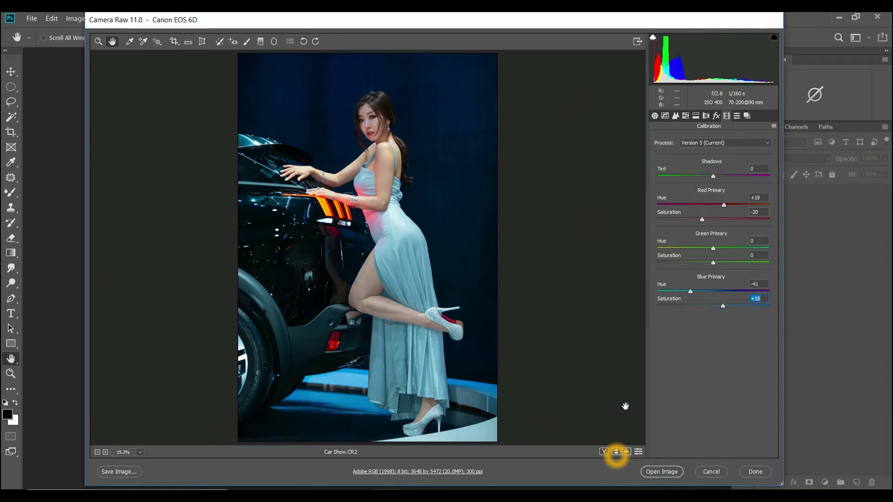
{"action": "left_click", "coordinate": [616, 451]}
{"action": "left_click", "coordinate": [616, 452]}
{"action": "left_click", "coordinate": [616, 452]}
{"action": "left_click", "coordinate": [616, 452]}
Split-tone the highlights with Hue 32, Saturation 19 and the shadows with Hue 201, Saturation 17, and compare before and after.
{"action": "left_click", "coordinate": [686, 116]}
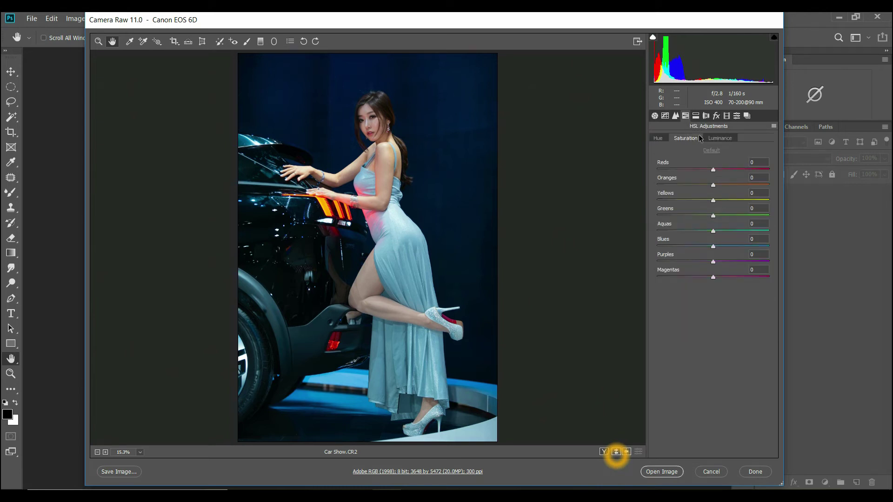
{"action": "left_click", "coordinate": [696, 116]}
{"action": "left_click_drag", "start_coordinate": [657, 154], "coordinate": [666, 153]}
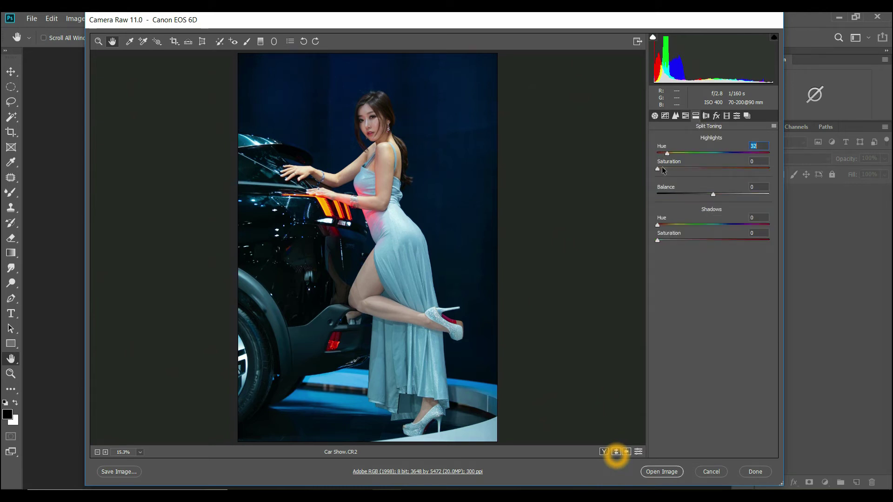
{"action": "left_click_drag", "start_coordinate": [658, 225], "coordinate": [730, 233]}
{"action": "left_click_drag", "start_coordinate": [656, 240], "coordinate": [674, 240]}
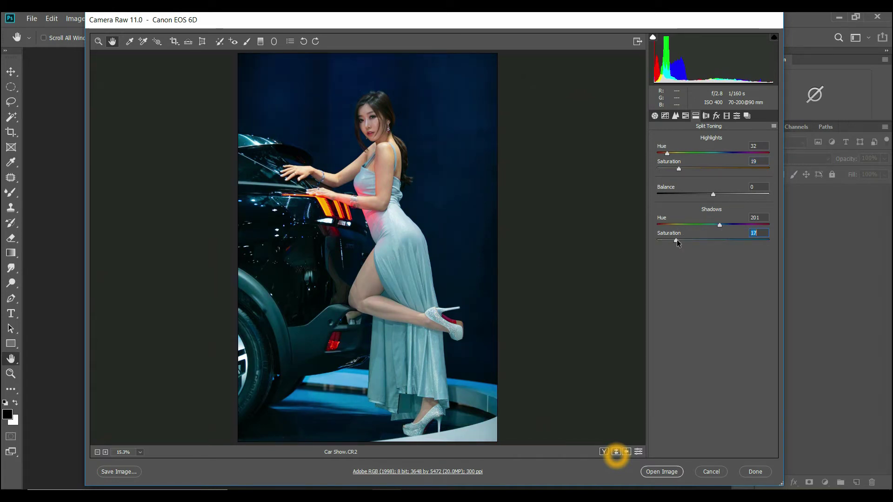
{"action": "left_click", "coordinate": [616, 453]}
{"action": "left_click", "coordinate": [616, 453]}
{"action": "left_click", "coordinate": [616, 453]}
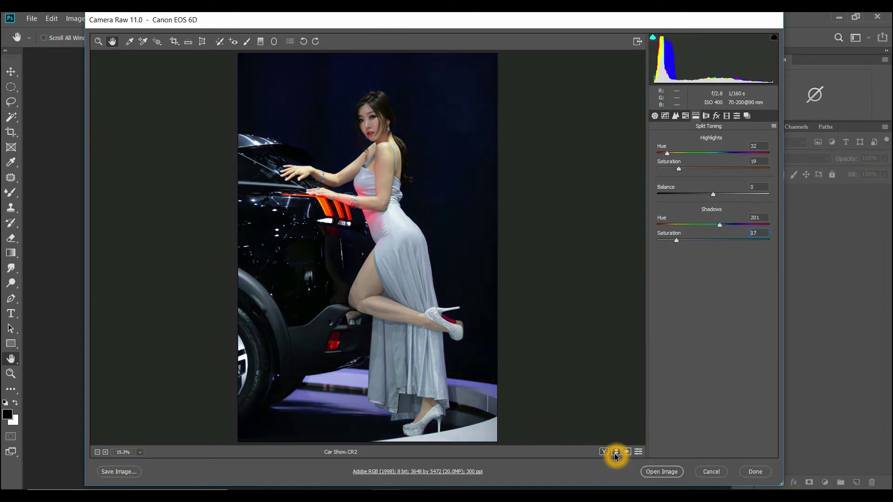
{"action": "left_click", "coordinate": [616, 454]}
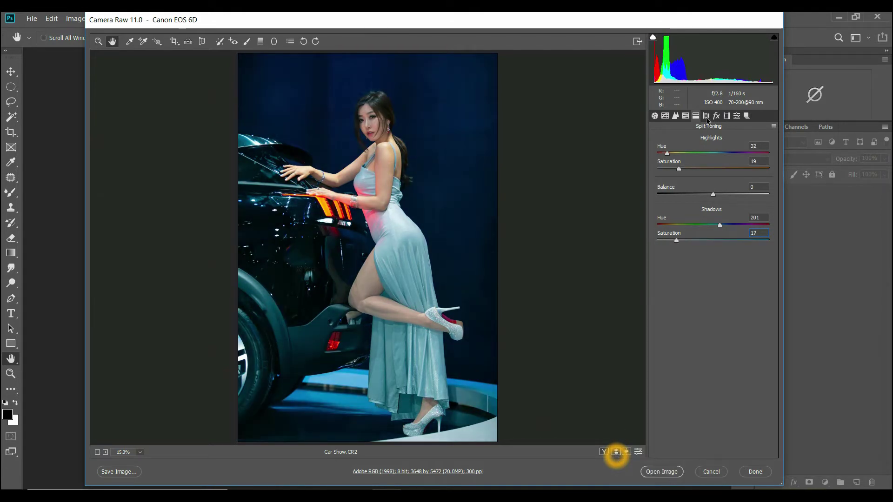
Open the adjusted raw photo from Camera Raw in Photoshop and fit it to the workspace.
{"action": "left_click", "coordinate": [660, 474]}
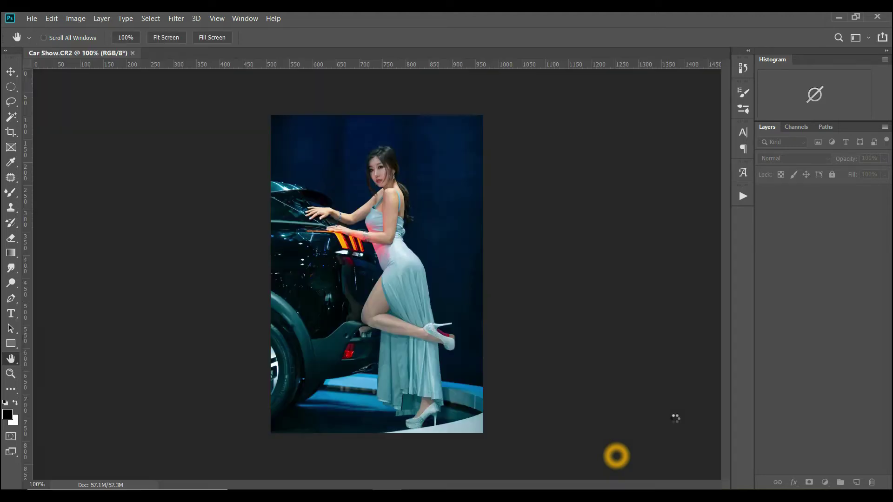
{"action": "left_click", "coordinate": [11, 373]}
{"action": "double_click", "coordinate": [12, 360]}
{"action": "left_click", "coordinate": [12, 374]}
{"action": "left_click", "coordinate": [378, 167]}
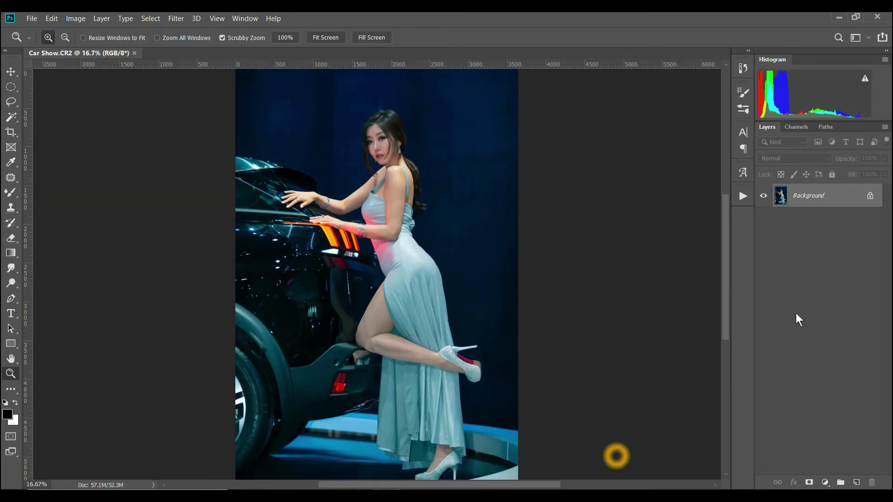
Play the D&B action from the MYart Collections set to build the dodge and burn layers.
{"action": "left_click", "coordinate": [743, 197]}
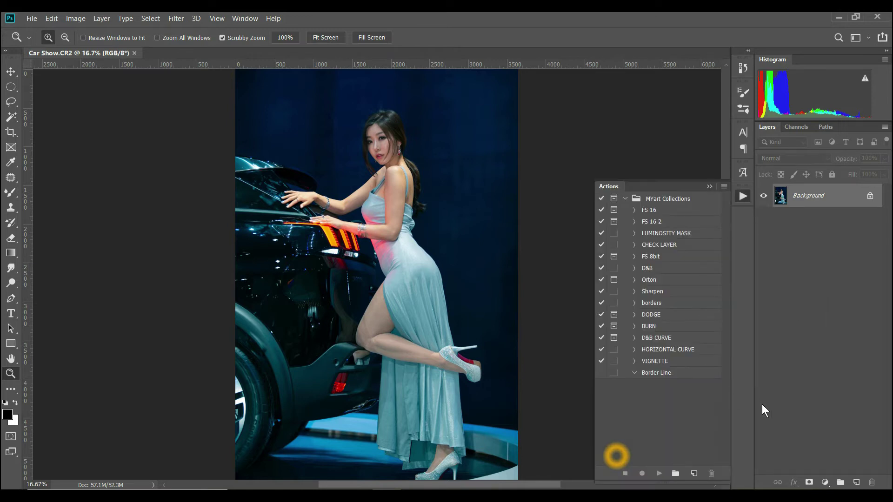
{"action": "left_click", "coordinate": [743, 195]}
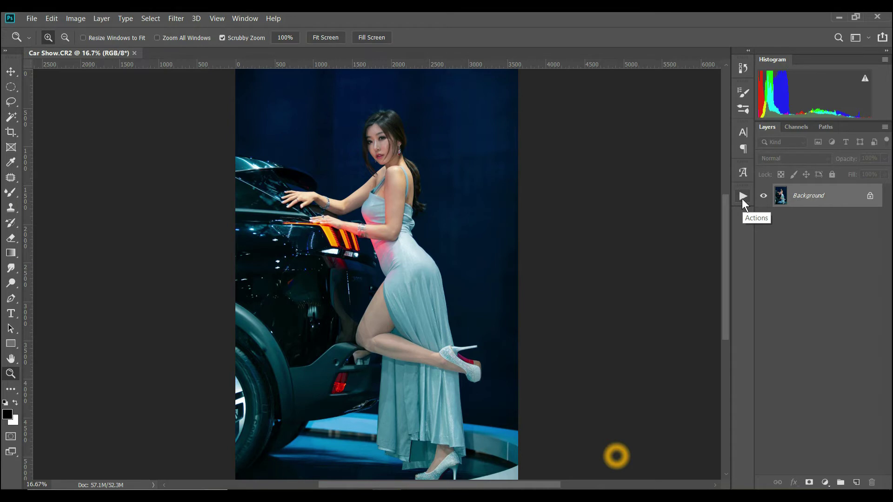
{"action": "left_click", "coordinate": [742, 198]}
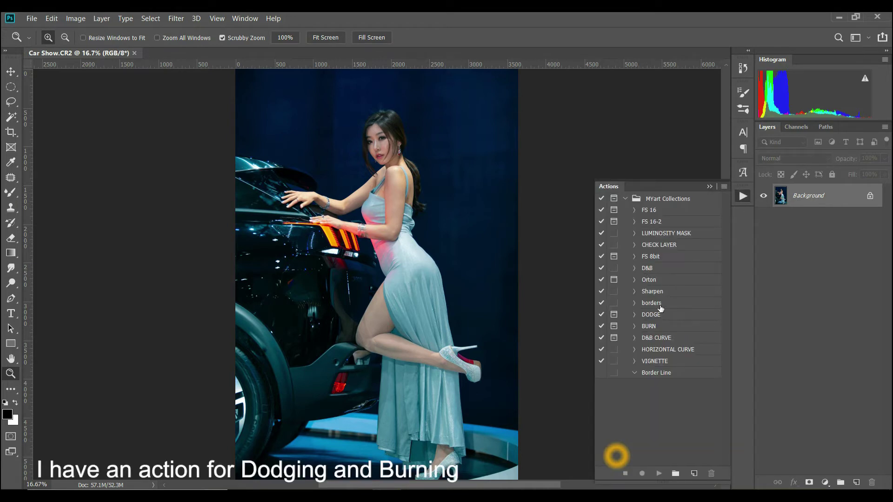
{"action": "left_click", "coordinate": [644, 269]}
{"action": "left_click", "coordinate": [658, 473]}
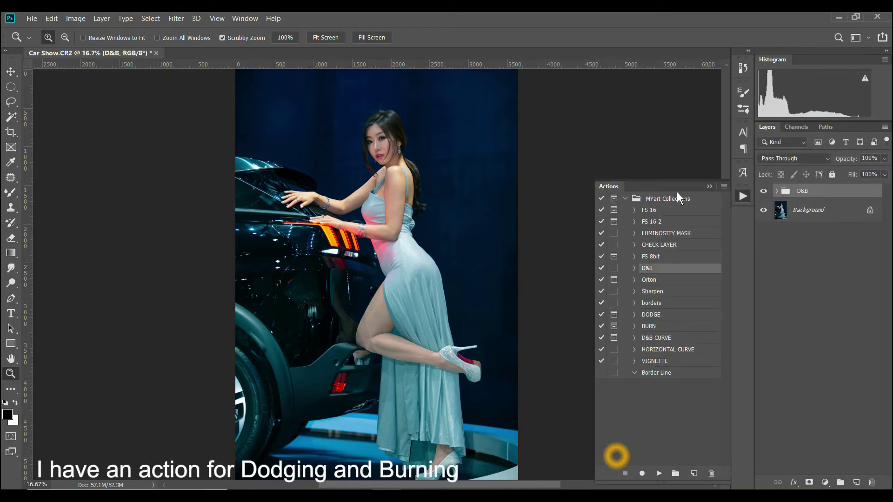
{"action": "left_click", "coordinate": [612, 188]}
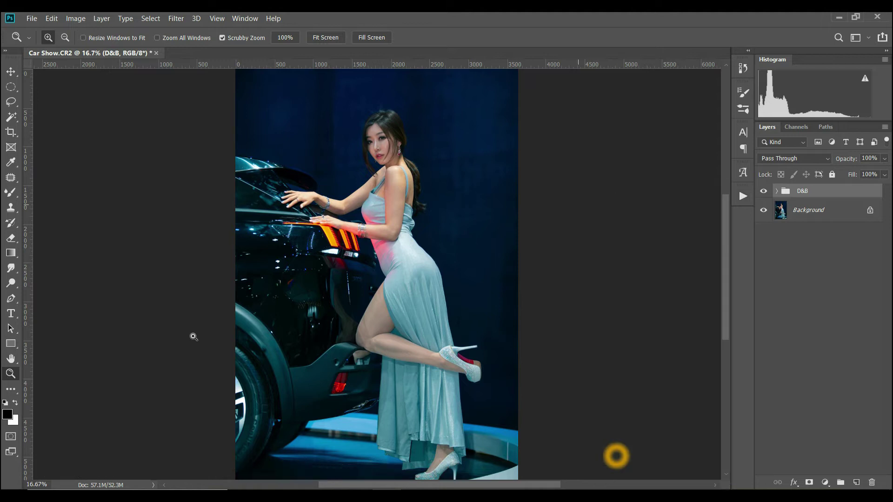
Dodge small areas of the face on the Dodge layer inside the D&B group, using a 40 px brush in the Midtones range.
{"action": "left_click_drag", "start_coordinate": [375, 142], "coordinate": [385, 133]}
{"action": "left_click", "coordinate": [385, 133]}
{"action": "left_click_drag", "start_coordinate": [427, 209], "coordinate": [416, 241]}
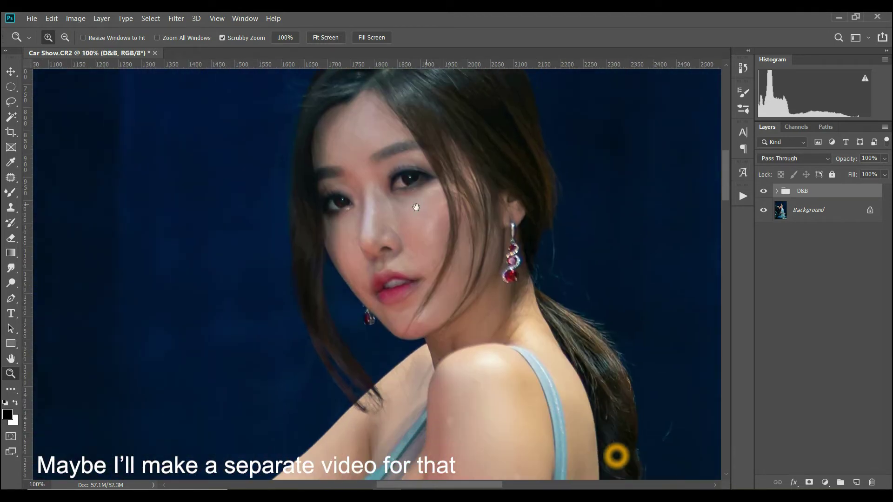
{"action": "left_click", "coordinate": [776, 191]}
{"action": "left_click", "coordinate": [803, 210]}
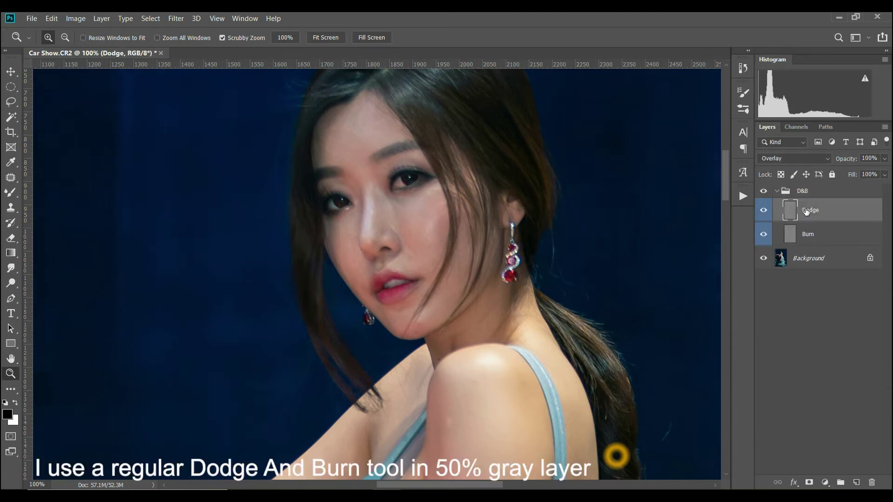
{"action": "key", "text": "o"}
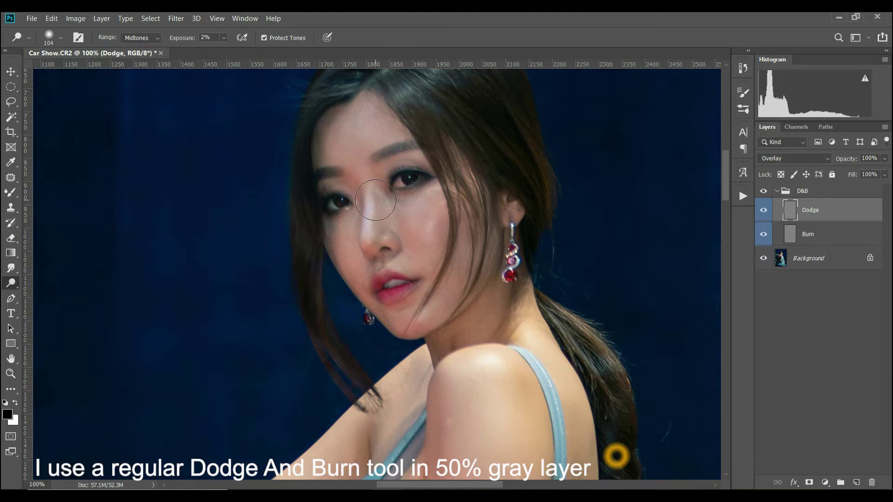
{"action": "key", "text": "bracketleft"}
{"action": "key", "text": "bracketleft"}
{"action": "key", "text": "bracketleft"}
{"action": "key", "text": "bracketleft"}
{"action": "key", "text": "bracketleft"}
{"action": "key", "text": "bracketleft"}
{"action": "key", "text": "bracketleft"}
{"action": "key", "text": "bracketleft"}
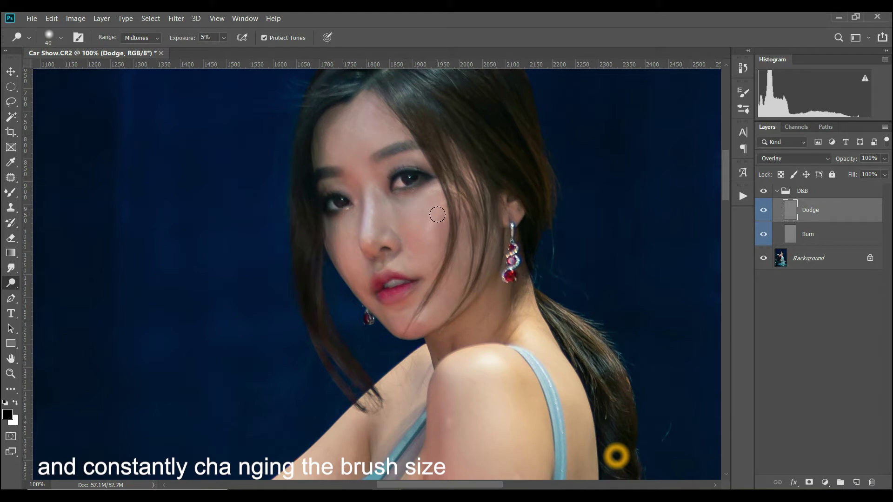
Dodge the highlights on the nose and cheek at 2% exposure with brush sizes from 60 to 90 px.
{"action": "key", "text": "bracketright"}
{"action": "key", "text": "bracketright"}
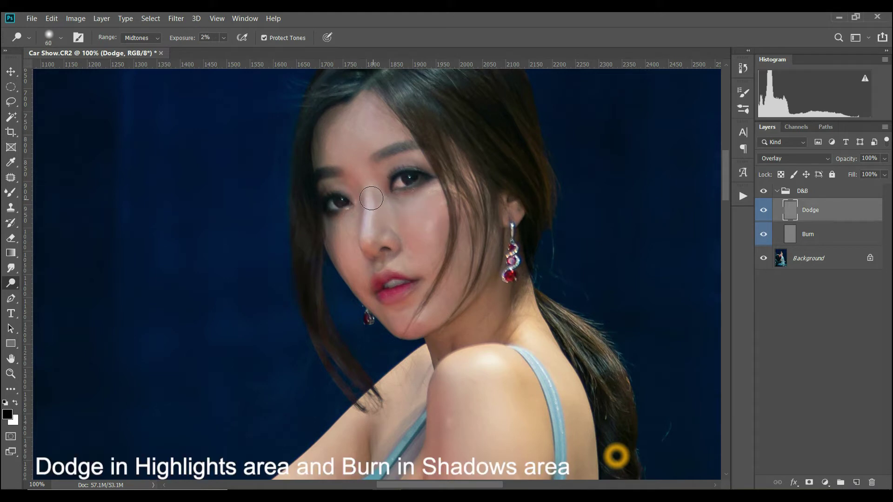
{"action": "key", "text": "bracketright"}
{"action": "key", "text": "bracketright"}
{"action": "key", "text": "bracketright"}
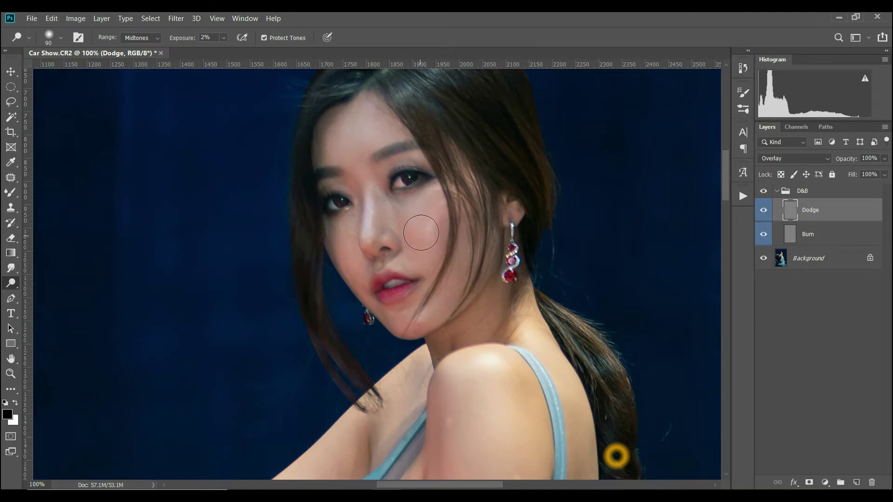
Refine the facial highlights with varying Dodge brush sizes and toggle the Dodge layer's visibility to compare.
{"action": "key", "text": "bracketleft"}
{"action": "key", "text": "bracketleft"}
{"action": "key", "text": "bracketleft"}
{"action": "key", "text": "bracketright"}
{"action": "key", "text": "bracketright"}
{"action": "key", "text": "bracketright"}
{"action": "key", "text": "bracketright"}
{"action": "key", "text": "bracketright"}
{"action": "left_click", "coordinate": [764, 210]}
{"action": "left_click", "coordinate": [763, 211]}
{"action": "left_click", "coordinate": [763, 211]}
{"action": "left_click", "coordinate": [764, 210]}
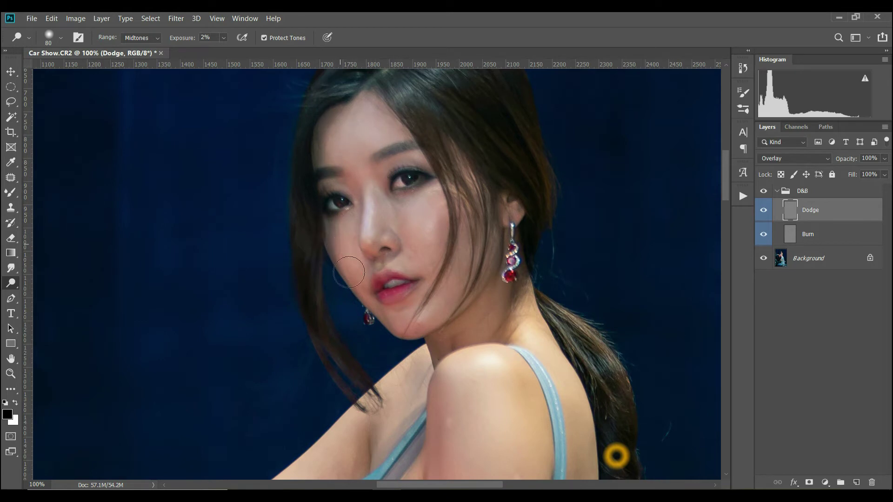
Burn the shadow areas of the face on the Burn layer at 2% exposure, starting with a 50 px brush.
{"action": "left_click", "coordinate": [797, 236]}
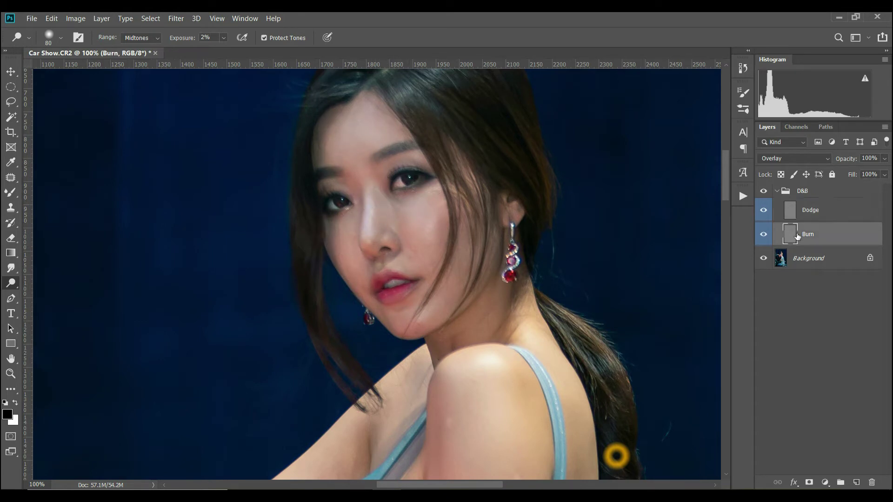
{"action": "key", "text": "shift+o"}
{"action": "right_click", "coordinate": [13, 285]}
{"action": "left_click", "coordinate": [55, 295]}
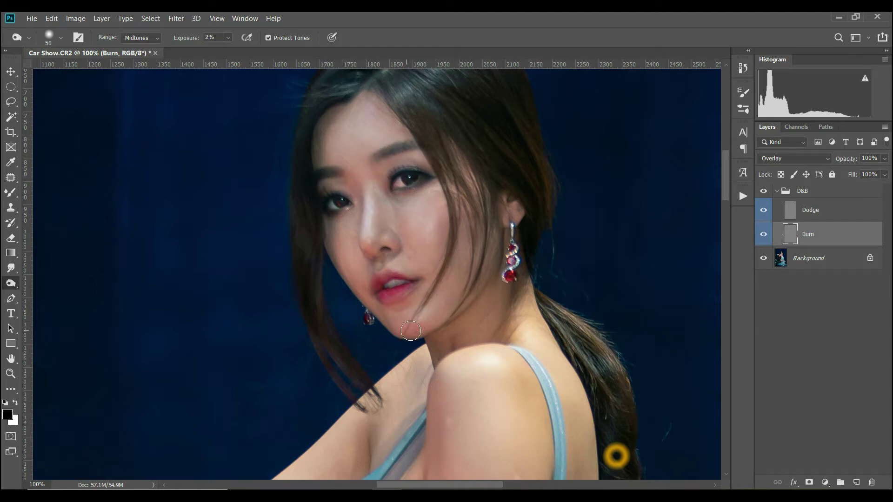
{"action": "key", "text": "bracketright"}
{"action": "key", "text": "bracketright"}
Dodge around the chin on the Dodge layer with an 80 px brush, and compare the portrait with and without the D&B group.
{"action": "key", "text": "alt+bracketright"}
{"action": "key", "text": "shift+o"}
{"action": "key", "text": "shift+o"}
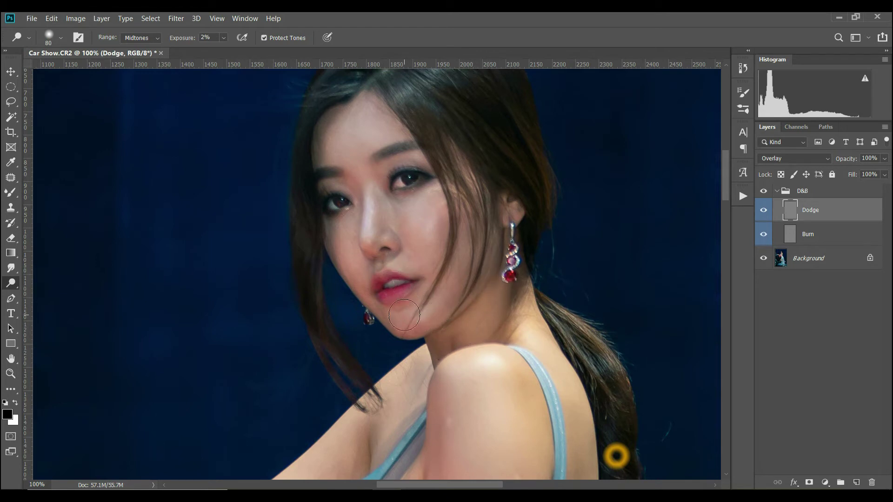
{"action": "left_click", "coordinate": [763, 192]}
{"action": "left_click", "coordinate": [764, 191]}
{"action": "left_click", "coordinate": [764, 192]}
{"action": "left_click", "coordinate": [764, 192]}
{"action": "double_click", "coordinate": [10, 359]}
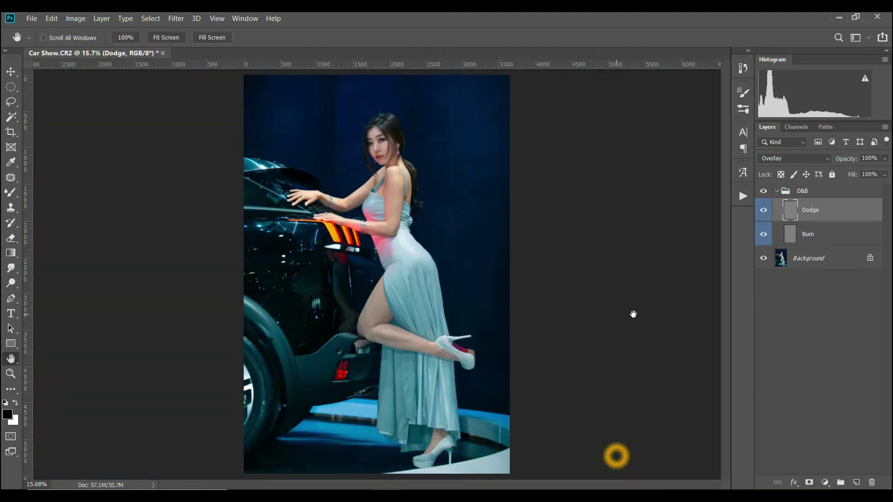
{"action": "left_click", "coordinate": [763, 191]}
{"action": "left_click", "coordinate": [764, 191]}
Dodge the highlights on the near shoulder on the Dodge layer at 2% exposure, after enlarging the brush.
{"action": "left_click", "coordinate": [11, 373]}
{"action": "left_click", "coordinate": [381, 180]}
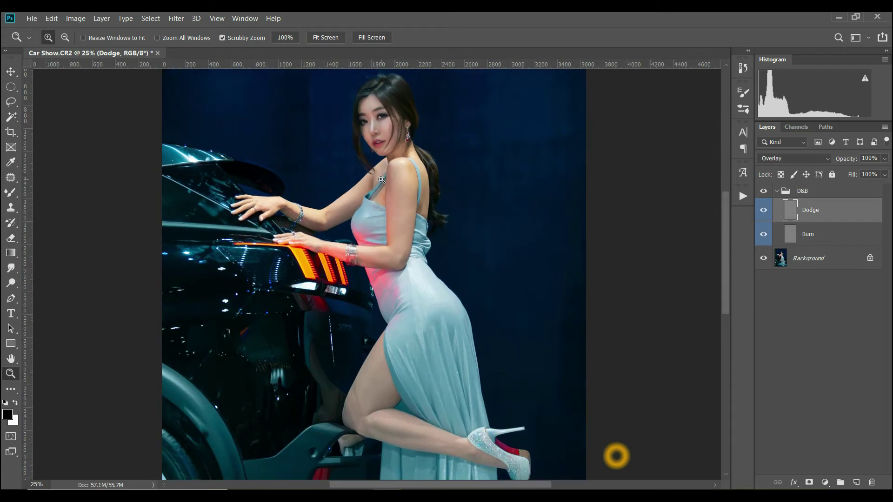
{"action": "left_click", "coordinate": [381, 180]}
{"action": "left_click", "coordinate": [372, 175]}
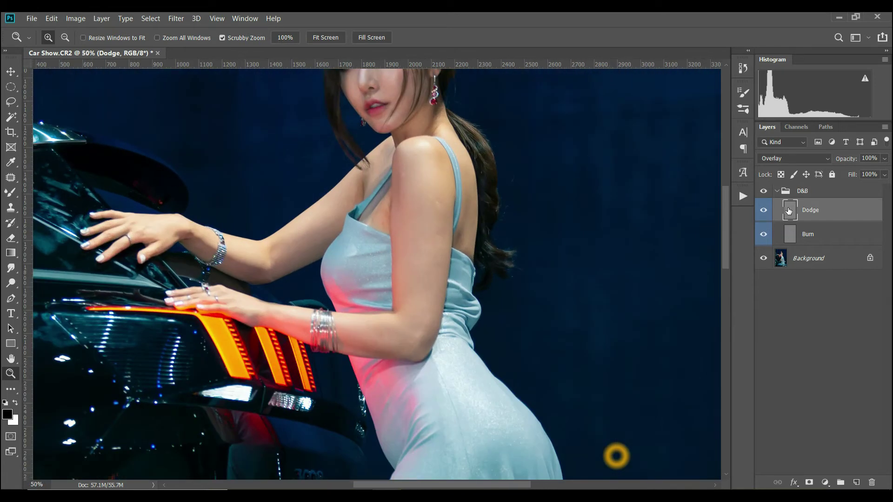
{"action": "key", "text": "o"}
{"action": "key", "text": "bracketright"}
{"action": "key", "text": "bracketright"}
{"action": "key", "text": "bracketright"}
{"action": "key", "text": "bracketright"}
{"action": "key", "text": "bracketright"}
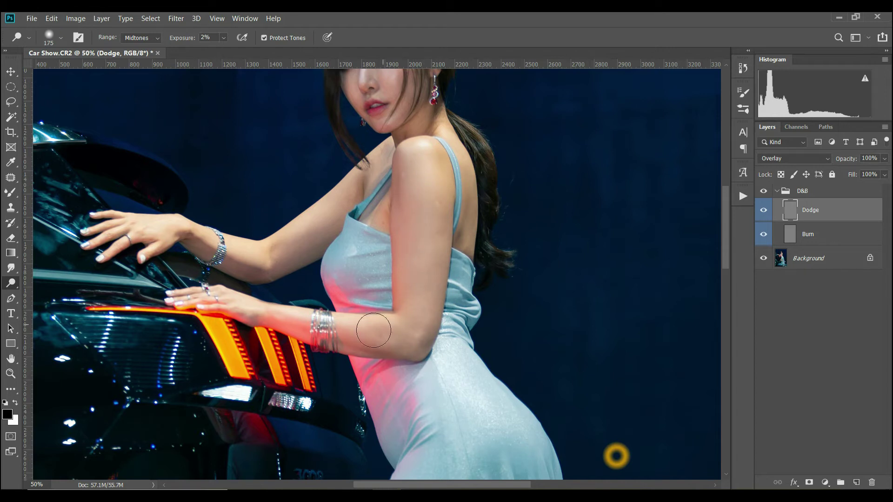
{"action": "key", "text": "bracketleft"}
{"action": "mouse_move", "coordinate": [436, 149]}
{"action": "left_mouse_down"}
{"action": "mouse_move", "coordinate": [419, 154]}
{"action": "mouse_move", "coordinate": [427, 151]}
{"action": "mouse_move", "coordinate": [425, 169]}
{"action": "left_mouse_up"}
Dodge the highlights on the chest and far arm, using a 175 px brush for the forearm.
{"action": "key", "text": "bracketleft"}
{"action": "mouse_move", "coordinate": [363, 197]}
{"action": "left_mouse_down"}
{"action": "mouse_move", "coordinate": [267, 240]}
{"action": "mouse_move", "coordinate": [339, 205]}
{"action": "left_mouse_up"}
{"action": "key", "text": "bracketright"}
{"action": "key", "text": "bracketright"}
{"action": "mouse_move", "coordinate": [238, 252]}
{"action": "left_mouse_down"}
{"action": "mouse_move", "coordinate": [285, 244]}
{"action": "mouse_move", "coordinate": [350, 196]}
{"action": "mouse_move", "coordinate": [290, 244]}
{"action": "left_mouse_up"}
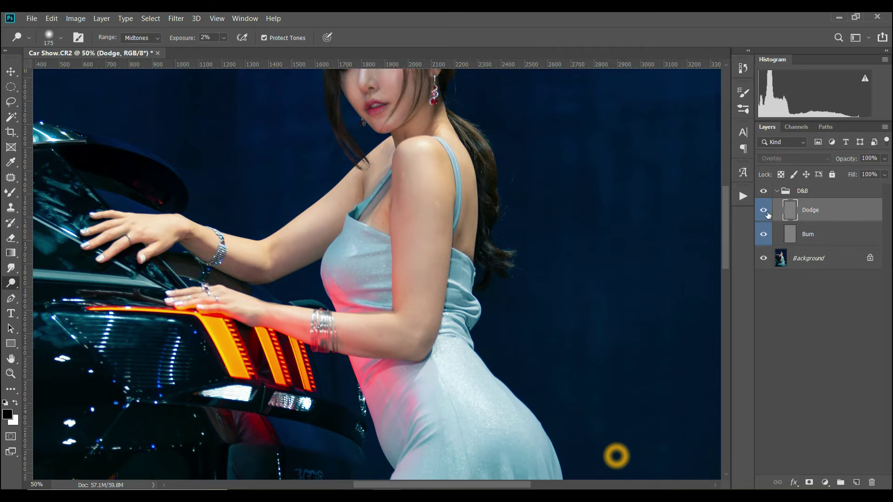
Burn the shadows on the arms, chest and shoulder on the Burn layer at 2% exposure with a 125 px brush, and toggle the D&B group to compare.
{"action": "left_click", "coordinate": [805, 234]}
{"action": "key", "text": "shift+o"}
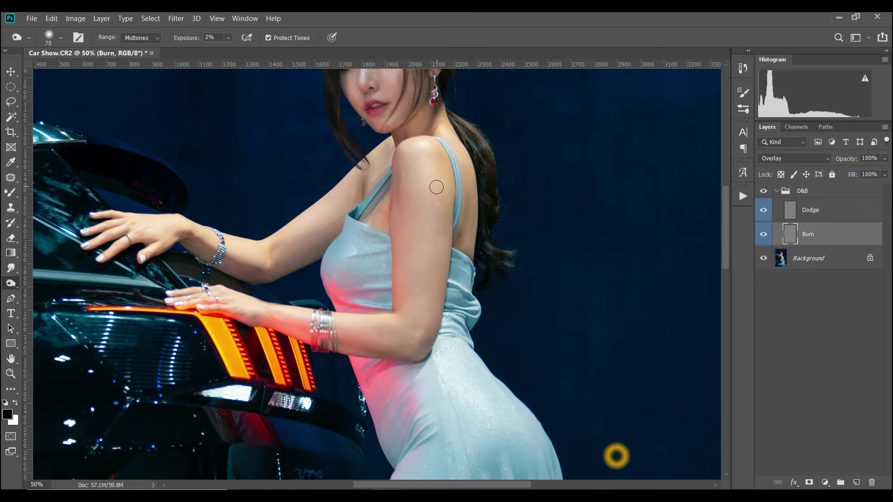
{"action": "key", "text": "bracketright"}
{"action": "mouse_move", "coordinate": [401, 234]}
{"action": "left_mouse_down"}
{"action": "mouse_move", "coordinate": [404, 178]}
{"action": "mouse_move", "coordinate": [421, 180]}
{"action": "mouse_move", "coordinate": [427, 329]}
{"action": "mouse_move", "coordinate": [451, 178]}
{"action": "mouse_move", "coordinate": [389, 346]}
{"action": "mouse_move", "coordinate": [408, 345]}
{"action": "left_mouse_up"}
{"action": "mouse_move", "coordinate": [344, 235]}
{"action": "left_mouse_down"}
{"action": "mouse_move", "coordinate": [276, 271]}
{"action": "mouse_move", "coordinate": [168, 243]}
{"action": "mouse_move", "coordinate": [258, 272]}
{"action": "mouse_move", "coordinate": [353, 231]}
{"action": "left_mouse_up"}
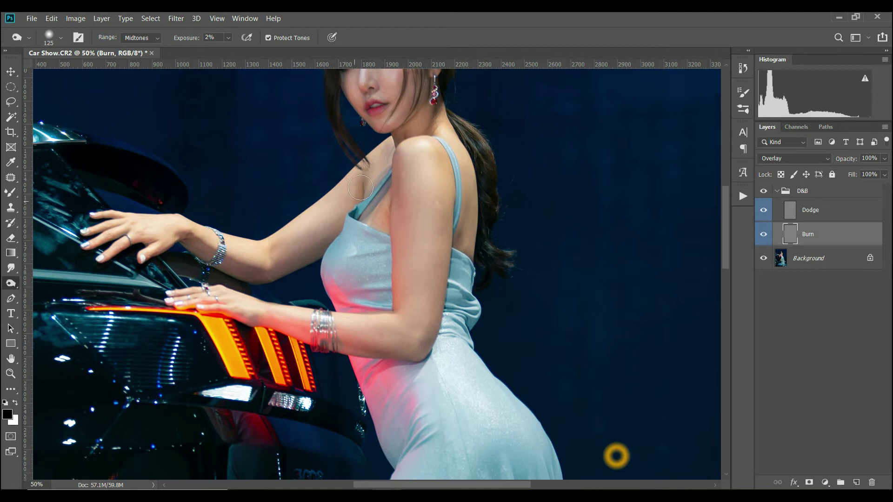
{"action": "mouse_move", "coordinate": [466, 201]}
{"action": "left_mouse_down"}
{"action": "mouse_move", "coordinate": [463, 249]}
{"action": "mouse_move", "coordinate": [361, 214]}
{"action": "mouse_move", "coordinate": [360, 195]}
{"action": "mouse_move", "coordinate": [406, 144]}
{"action": "left_mouse_up"}
{"action": "scroll", "coordinate": [405, 144], "scroll_direction": "up", "scroll_amount": 1}
{"action": "mouse_move", "coordinate": [334, 226]}
{"action": "left_mouse_down"}
{"action": "mouse_move", "coordinate": [249, 284]}
{"action": "mouse_move", "coordinate": [175, 272]}
{"action": "mouse_move", "coordinate": [224, 289]}
{"action": "left_mouse_up"}
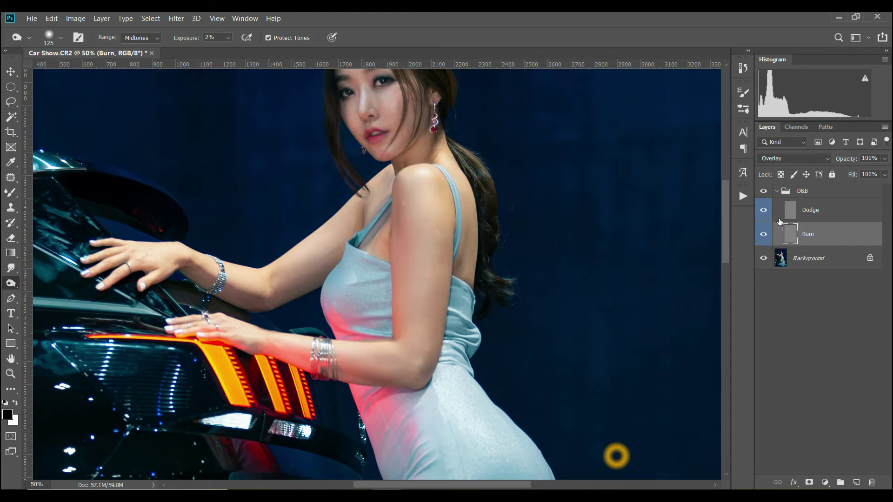
{"action": "left_click", "coordinate": [765, 191]}
{"action": "scroll", "coordinate": [490, 300], "scroll_direction": "up", "scroll_amount": 1}
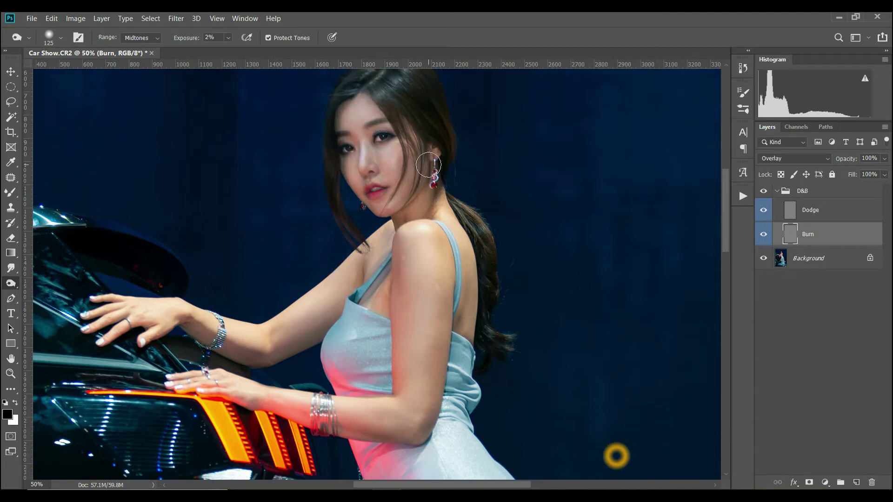
Burn the shadows on the legs and dress on the Burn layer at 5% exposure, resizing the brush between 125 and 200 px.
{"action": "scroll", "coordinate": [490, 301], "scroll_direction": "down", "scroll_amount": 5}
{"action": "key", "text": "h"}
{"action": "key", "text": "ctrl+0"}
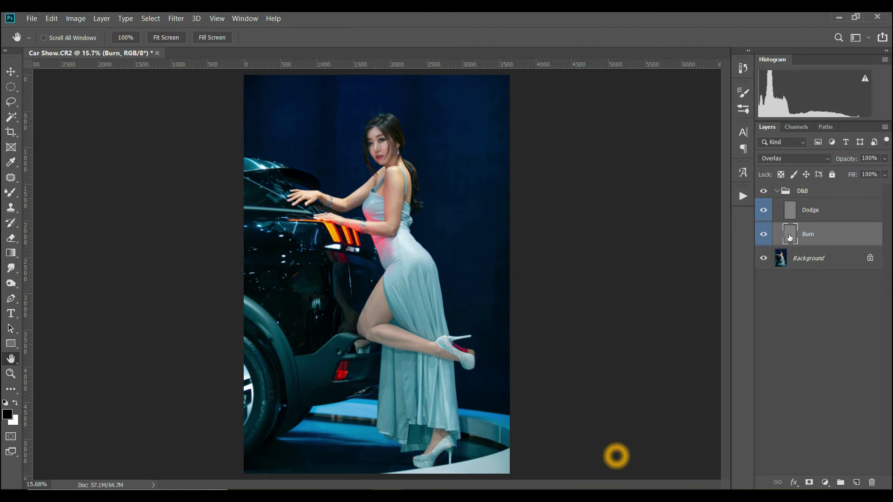
{"action": "key", "text": "o"}
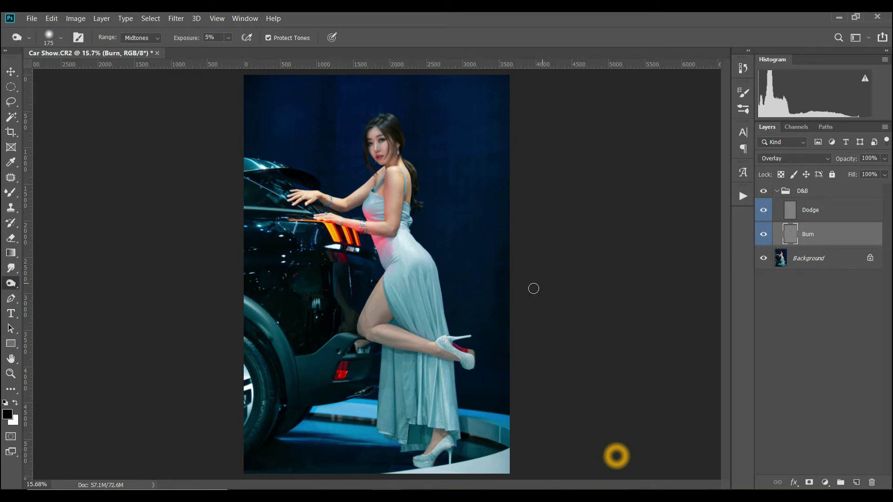
{"action": "key", "text": "bracketright"}
{"action": "key", "text": "bracketright"}
{"action": "key", "text": "bracketleft"}
{"action": "key", "text": "bracketleft"}
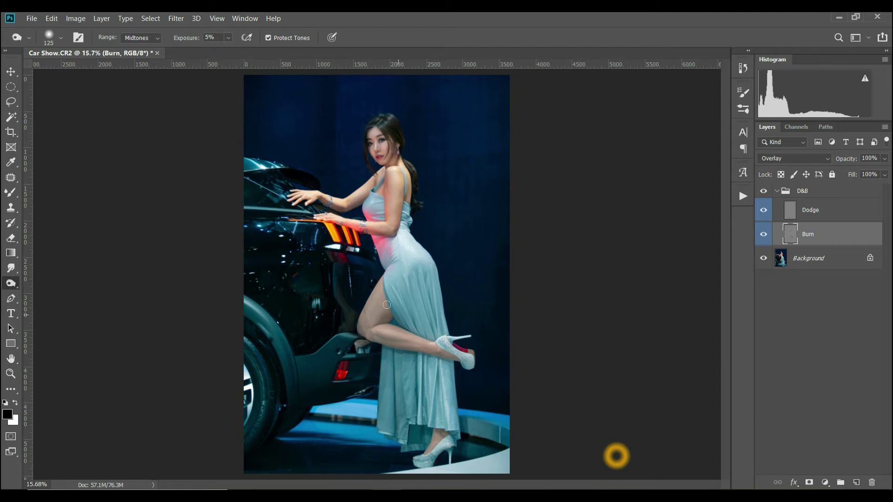
{"action": "key", "text": "bracketright"}
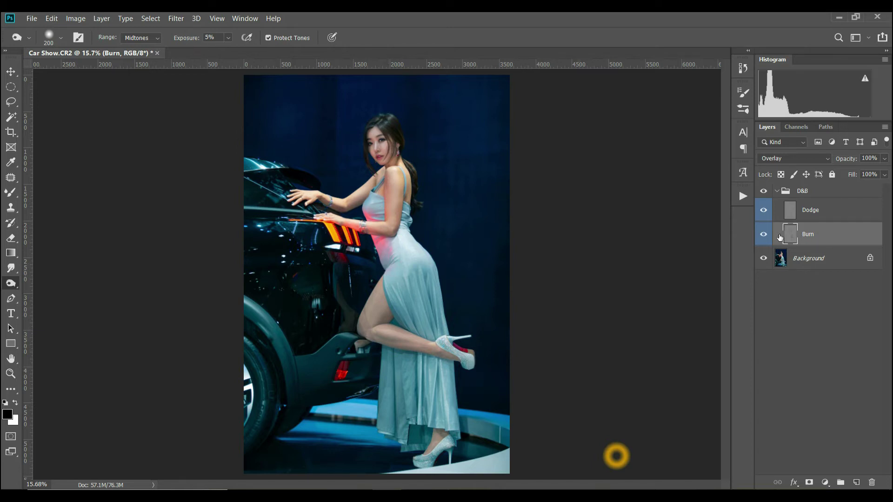
Dodge the dress highlights around the hip on the Dodge layer at 3% exposure, starting with a 250 px brush.
{"action": "left_click", "coordinate": [789, 214]}
{"action": "key", "text": "shift+o"}
{"action": "key", "text": "shift+o"}
{"action": "key", "text": "bracketright"}
{"action": "key", "text": "0"}
{"action": "key", "text": "3"}
{"action": "key", "text": "bracketright"}
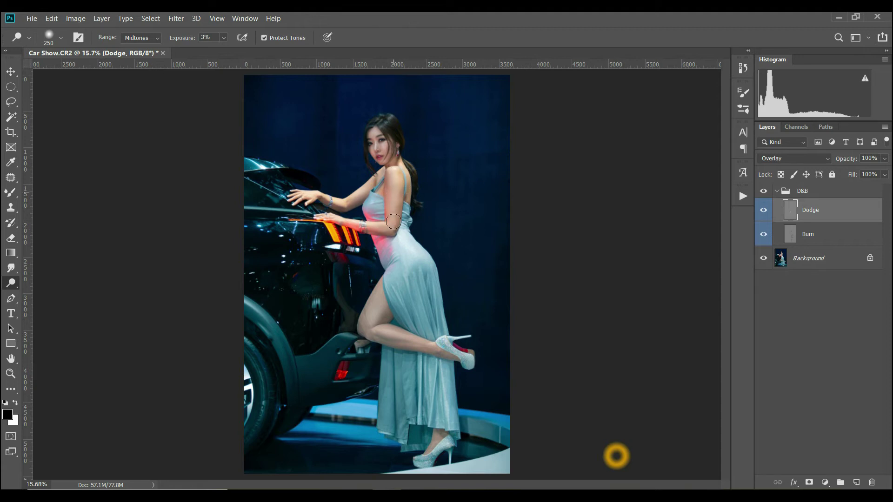
{"action": "mouse_move", "coordinate": [414, 253]}
{"action": "left_mouse_down"}
{"action": "mouse_move", "coordinate": [403, 243]}
{"action": "mouse_move", "coordinate": [395, 295]}
{"action": "mouse_move", "coordinate": [398, 270]}
{"action": "left_mouse_up"}
{"action": "key", "text": "bracketleft"}
Compare the whole image with and without the D&B group, and examine the face and upper body at 50% zoom.
{"action": "left_click", "coordinate": [763, 192]}
{"action": "left_click", "coordinate": [763, 192]}
{"action": "left_click", "coordinate": [763, 192]}
{"action": "left_click", "coordinate": [763, 192]}
{"action": "left_click", "coordinate": [763, 193]}
{"action": "left_click", "coordinate": [763, 192]}
{"action": "left_click", "coordinate": [11, 373]}
{"action": "left_click", "coordinate": [380, 188]}
{"action": "left_click", "coordinate": [380, 189]}
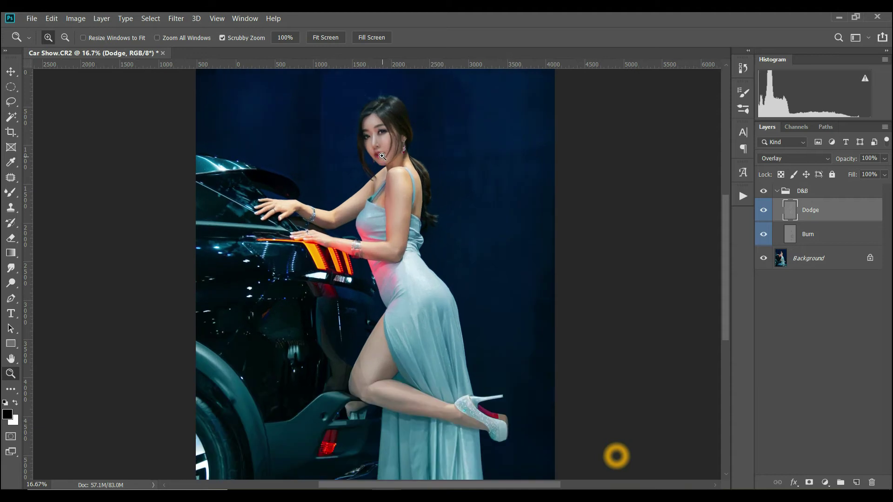
{"action": "left_click", "coordinate": [380, 189]}
{"action": "left_click_drag", "start_coordinate": [407, 248], "coordinate": [420, 285]}
{"action": "left_click", "coordinate": [404, 247]}
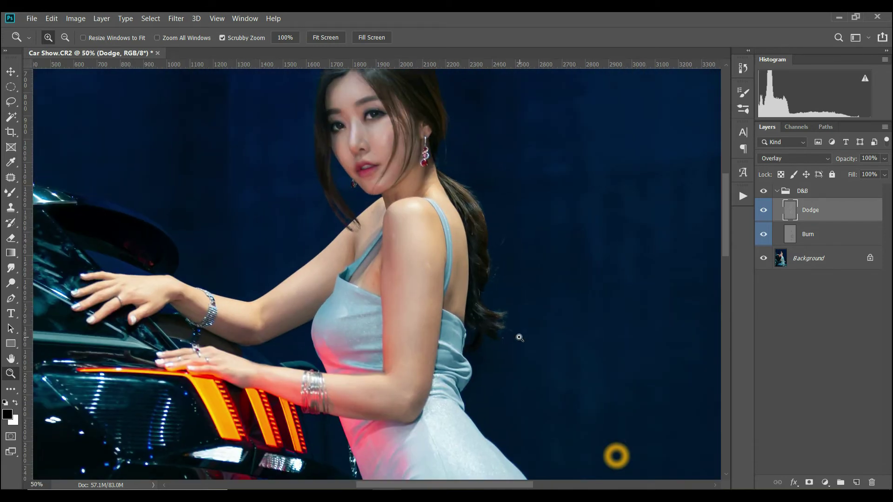
{"action": "scroll", "coordinate": [575, 330], "scroll_direction": "down", "scroll_amount": 1}
Collapse the D&B group and add a Hue/Saturation adjustment layer above it.
{"action": "left_click", "coordinate": [777, 191]}
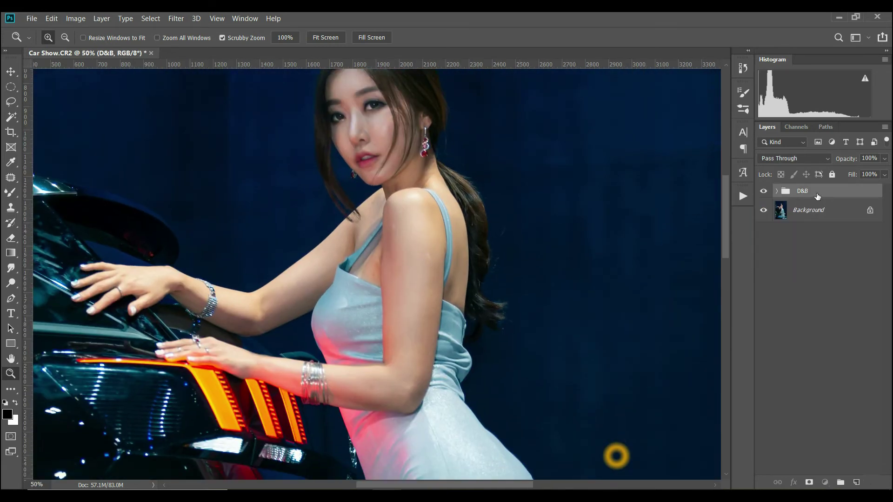
{"action": "left_click", "coordinate": [825, 483]}
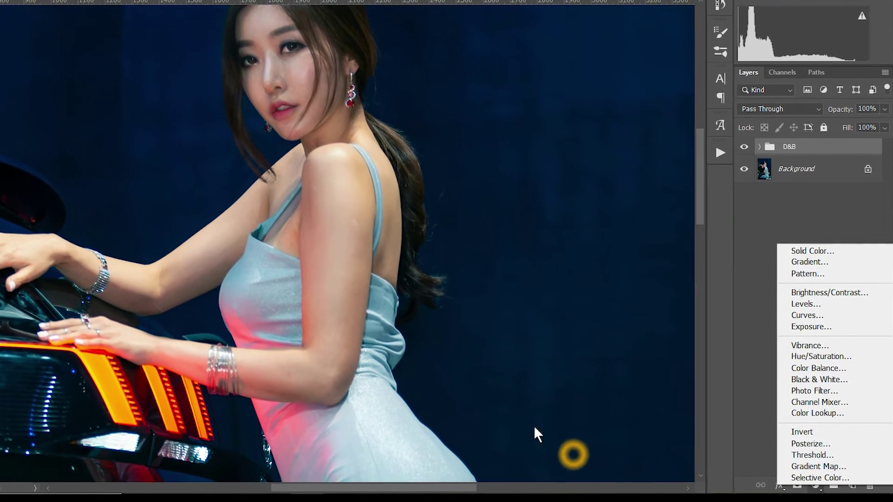
{"action": "key", "text": "Escape"}
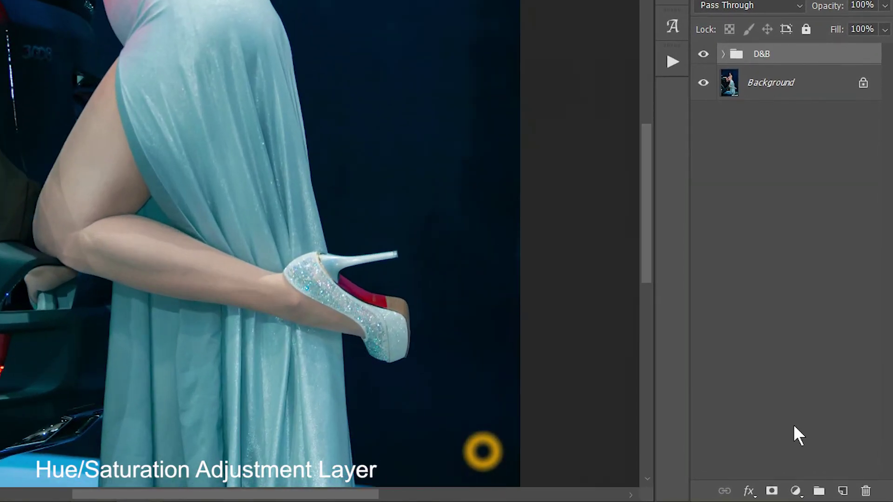
{"action": "left_click", "coordinate": [795, 491]}
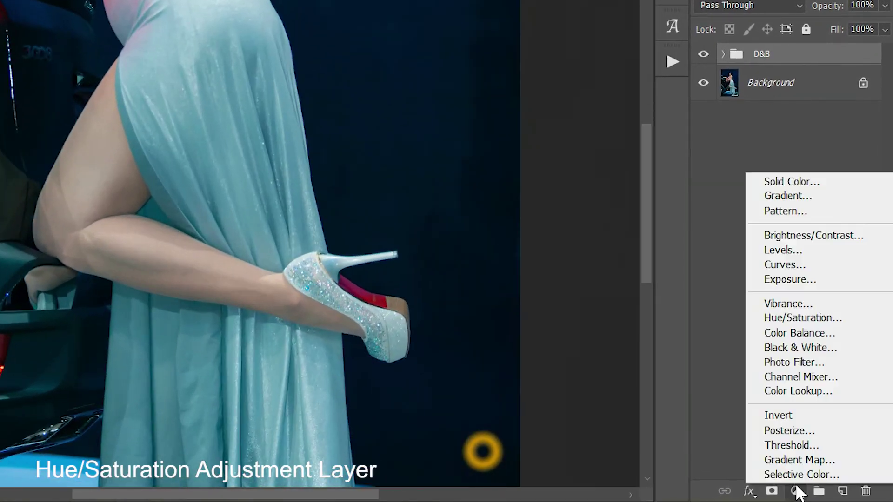
{"action": "left_click", "coordinate": [790, 315]}
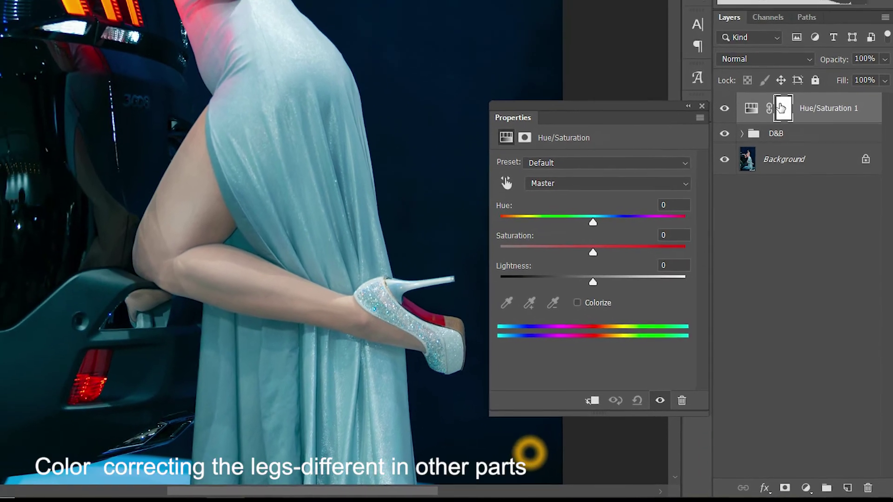
Invert the Hue/Saturation layer's mask to black and set the adjustment's Master saturation to +100.
{"action": "left_click", "coordinate": [768, 62]}
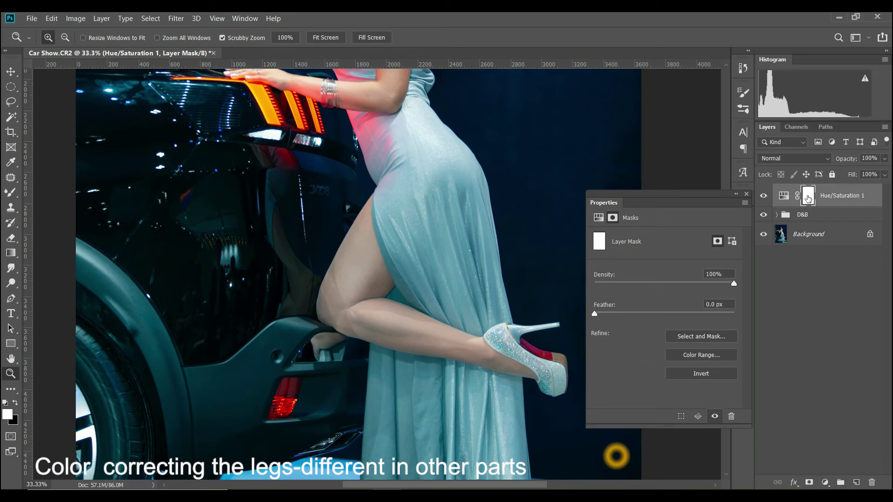
{"action": "key", "text": "i"}
{"action": "key", "text": "ctrl+i"}
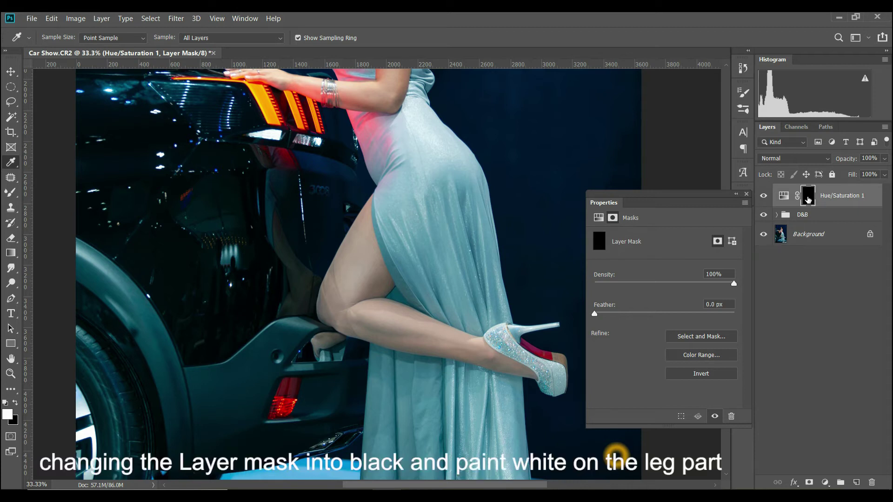
{"action": "left_click", "coordinate": [746, 194]}
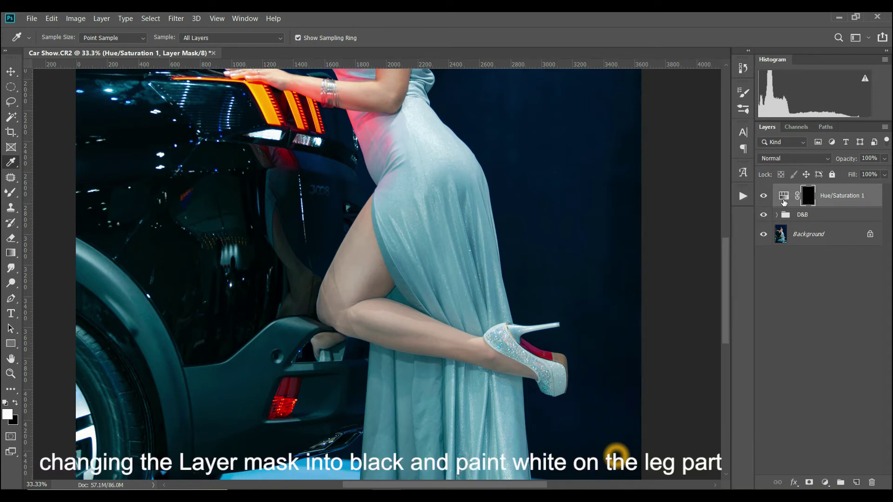
{"action": "double_click", "coordinate": [783, 196]}
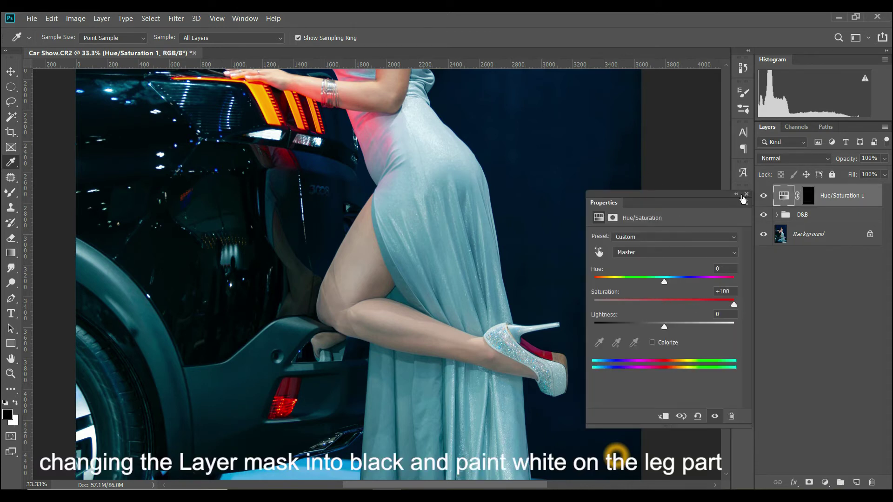
{"action": "left_click", "coordinate": [746, 194]}
Paint white over the raised leg on the Hue/Saturation mask with a 200 px brush at 100% opacity.
{"action": "left_click", "coordinate": [808, 198]}
{"action": "key", "text": "x"}
{"action": "key", "text": "b"}
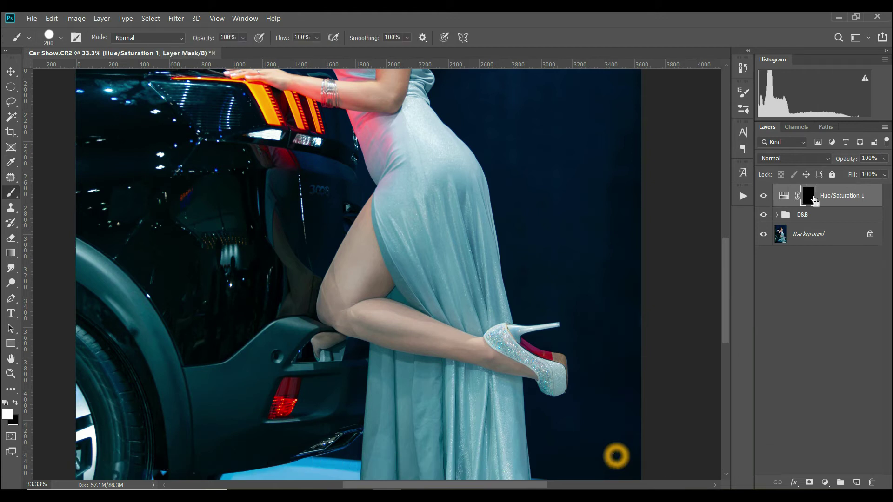
{"action": "double_click", "coordinate": [783, 195]}
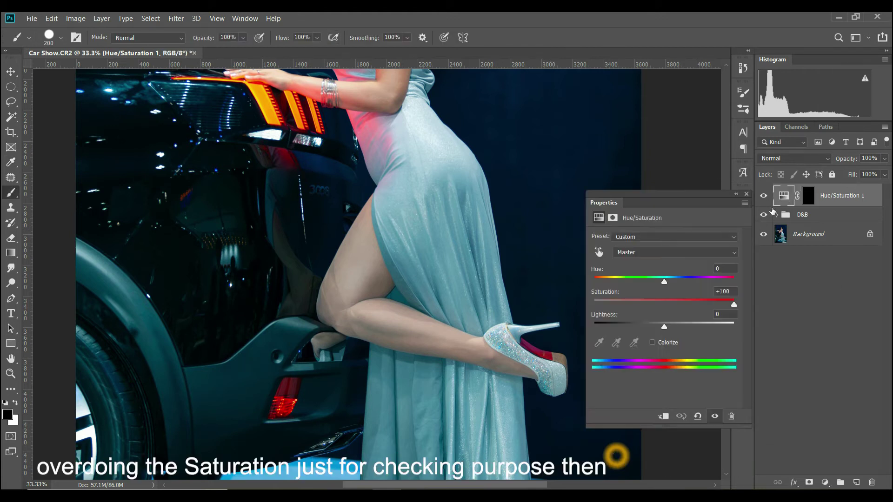
{"action": "left_click", "coordinate": [747, 194]}
{"action": "left_click", "coordinate": [802, 195]}
{"action": "key", "text": "x"}
{"action": "mouse_move", "coordinate": [374, 207]}
{"action": "left_mouse_down"}
{"action": "mouse_move", "coordinate": [330, 307]}
{"action": "mouse_move", "coordinate": [367, 325]}
{"action": "mouse_move", "coordinate": [464, 347]}
{"action": "mouse_move", "coordinate": [466, 335]}
{"action": "mouse_move", "coordinate": [386, 307]}
{"action": "mouse_move", "coordinate": [381, 254]}
{"action": "mouse_move", "coordinate": [367, 269]}
{"action": "mouse_move", "coordinate": [353, 251]}
{"action": "mouse_move", "coordinate": [327, 306]}
{"action": "mouse_move", "coordinate": [472, 368]}
{"action": "left_mouse_up"}
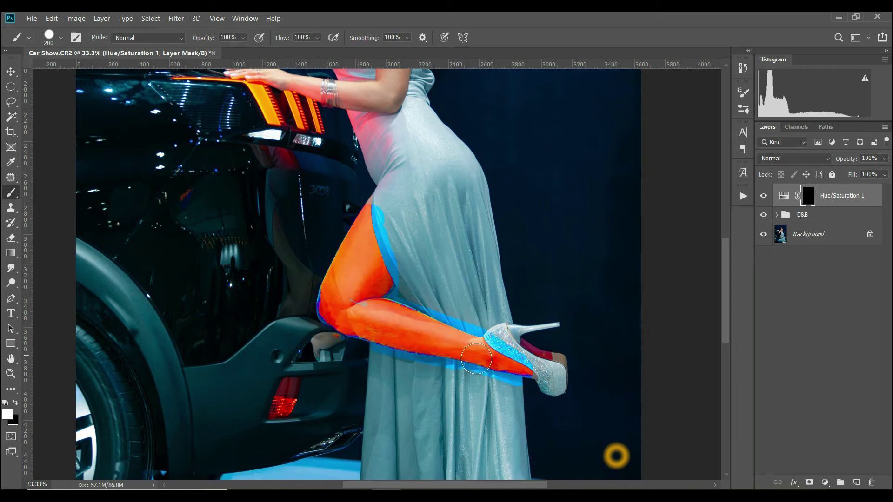
Clean the mask edges along the thigh, calf and shoe by painting black with a soft 90 px brush.
{"action": "left_click", "coordinate": [60, 38]}
{"action": "double_click", "coordinate": [50, 147]}
{"action": "key", "text": "x"}
{"action": "key", "text": "bracketleft"}
{"action": "key", "text": "bracketleft"}
{"action": "key", "text": "bracketleft"}
{"action": "key", "text": "bracketleft"}
{"action": "key", "text": "bracketleft"}
{"action": "key", "text": "x"}
{"action": "mouse_move", "coordinate": [367, 210]}
{"action": "left_mouse_down"}
{"action": "mouse_move", "coordinate": [386, 193]}
{"action": "mouse_move", "coordinate": [378, 222]}
{"action": "mouse_move", "coordinate": [381, 198]}
{"action": "mouse_move", "coordinate": [399, 288]}
{"action": "left_mouse_up"}
{"action": "key", "text": "x"}
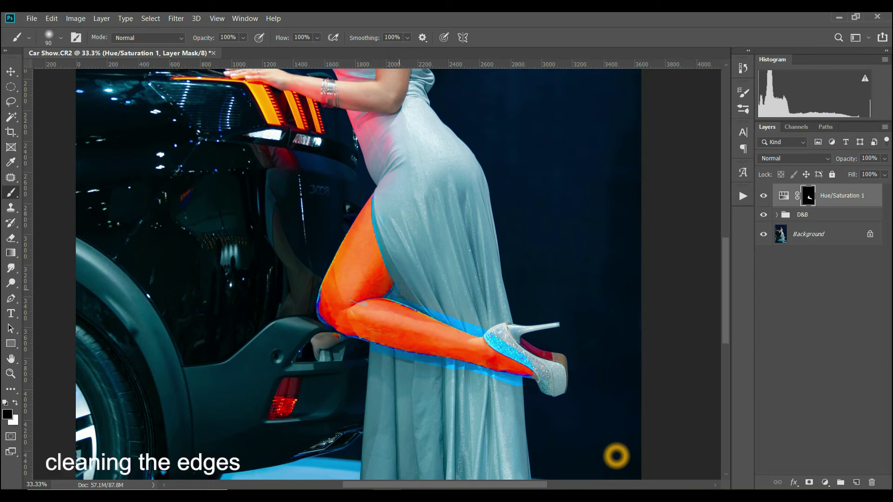
{"action": "mouse_move", "coordinate": [437, 312]}
{"action": "left_mouse_down"}
{"action": "mouse_move", "coordinate": [516, 353]}
{"action": "mouse_move", "coordinate": [538, 369]}
{"action": "mouse_move", "coordinate": [539, 384]}
{"action": "mouse_move", "coordinate": [440, 368]}
{"action": "left_mouse_up"}
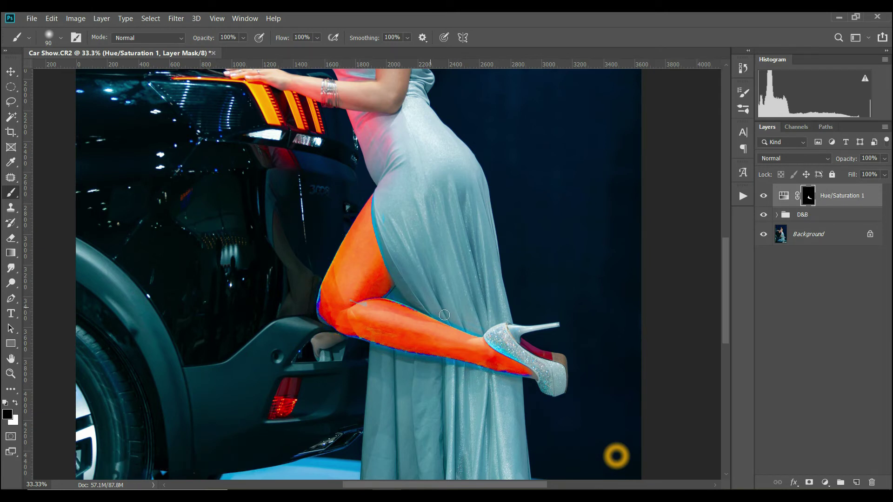
{"action": "key", "text": "x"}
{"action": "key", "text": "x"}
Set the Hue/Saturation layer's Master saturation to +18 and its Reds saturation to +26.
{"action": "double_click", "coordinate": [793, 197]}
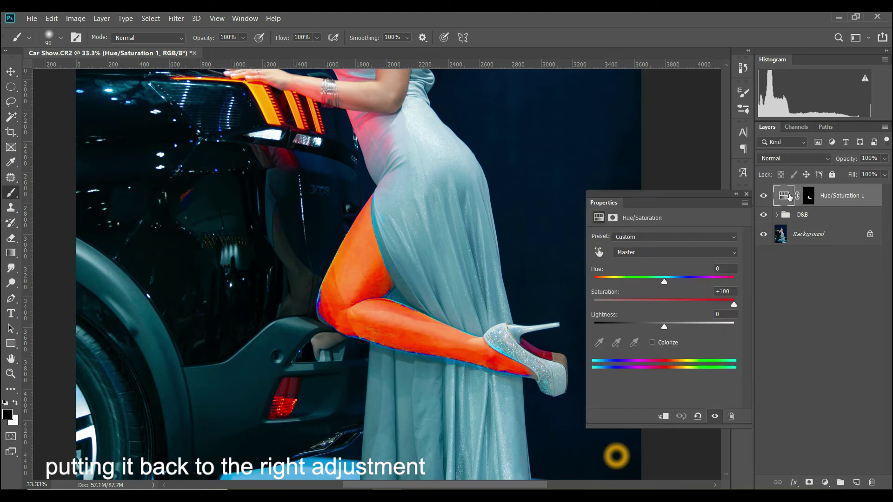
{"action": "left_click_drag", "start_coordinate": [734, 302], "coordinate": [685, 303]}
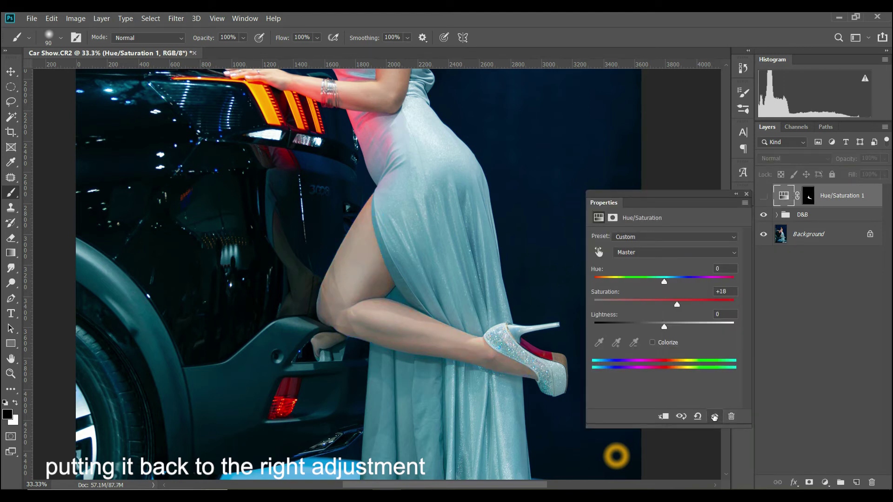
{"action": "left_click", "coordinate": [674, 252]}
{"action": "left_click", "coordinate": [669, 268]}
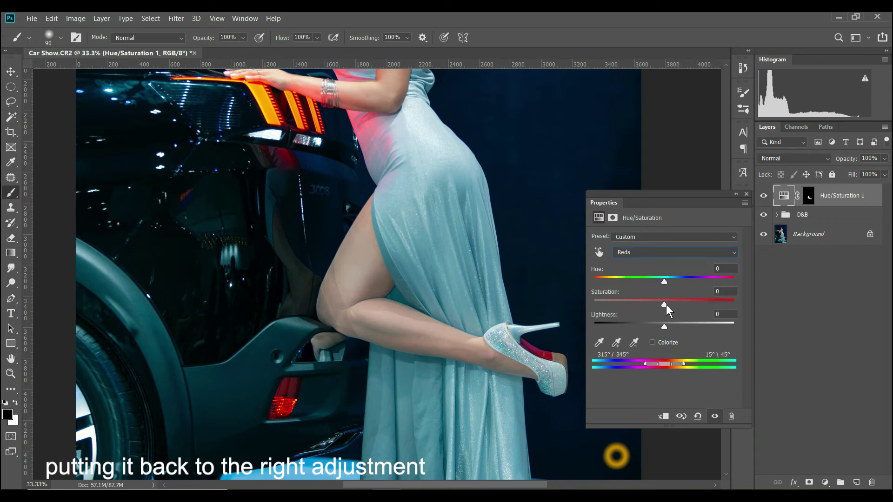
{"action": "left_click", "coordinate": [665, 305]}
{"action": "left_click_drag", "start_coordinate": [666, 305], "coordinate": [681, 303]}
{"action": "left_click", "coordinate": [715, 416]}
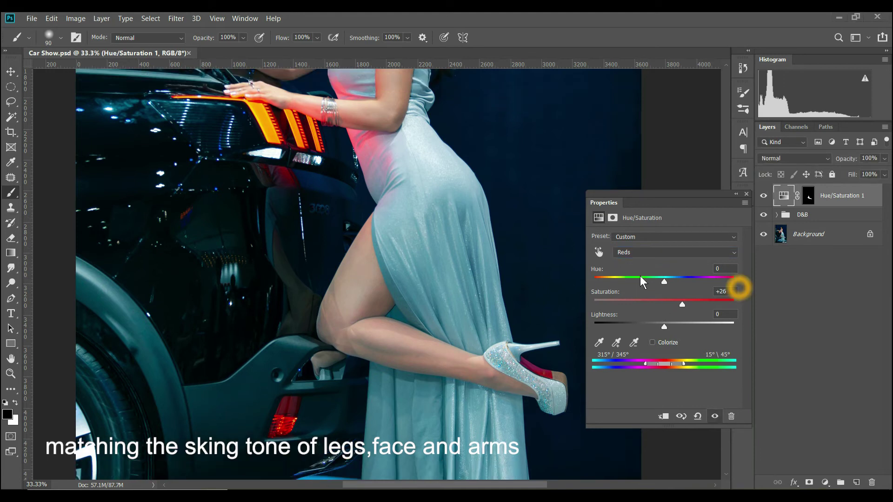
Set the Yellows hue to -10 and saturation to +58, and toggle the adjustment layer to compare the leg's skin tone.
{"action": "left_click_drag", "start_coordinate": [659, 282], "coordinate": [661, 281]}
{"action": "left_click_drag", "start_coordinate": [434, 246], "coordinate": [442, 295]}
{"action": "left_click", "coordinate": [651, 253]}
{"action": "left_click", "coordinate": [651, 276]}
{"action": "left_click_drag", "start_coordinate": [664, 304], "coordinate": [704, 310]}
{"action": "left_click", "coordinate": [765, 197]}
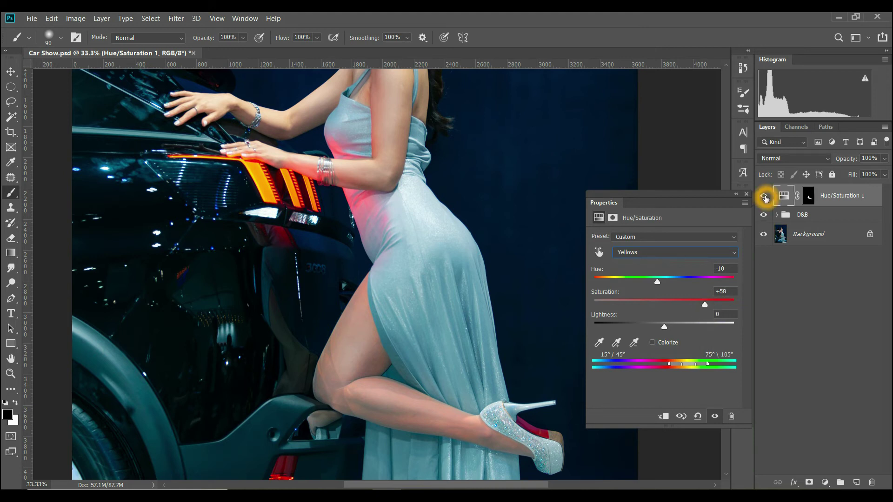
{"action": "left_click", "coordinate": [766, 199]}
Paint white over the standing foot's skin on the Hue/Saturation mask with the 90 px brush, and clean the spill with black.
{"action": "left_click_drag", "start_coordinate": [450, 419], "coordinate": [474, 207]}
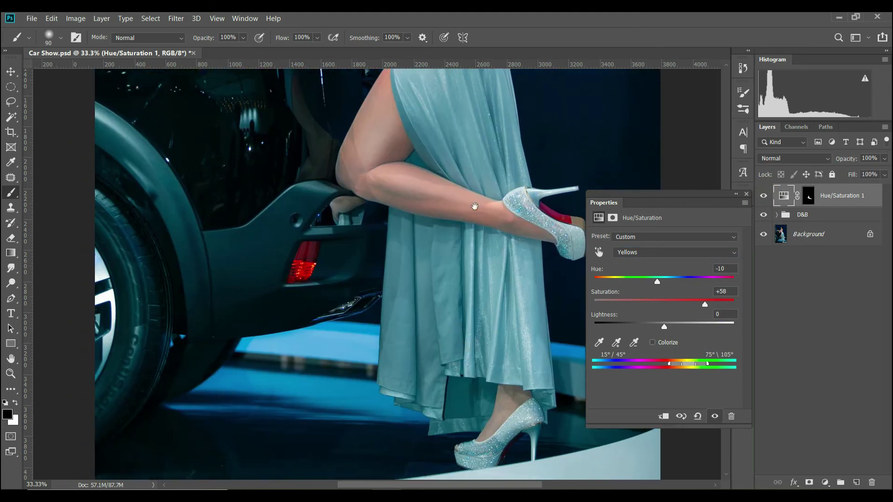
{"action": "left_click_drag", "start_coordinate": [448, 296], "coordinate": [439, 293]}
{"action": "left_click", "coordinate": [810, 198]}
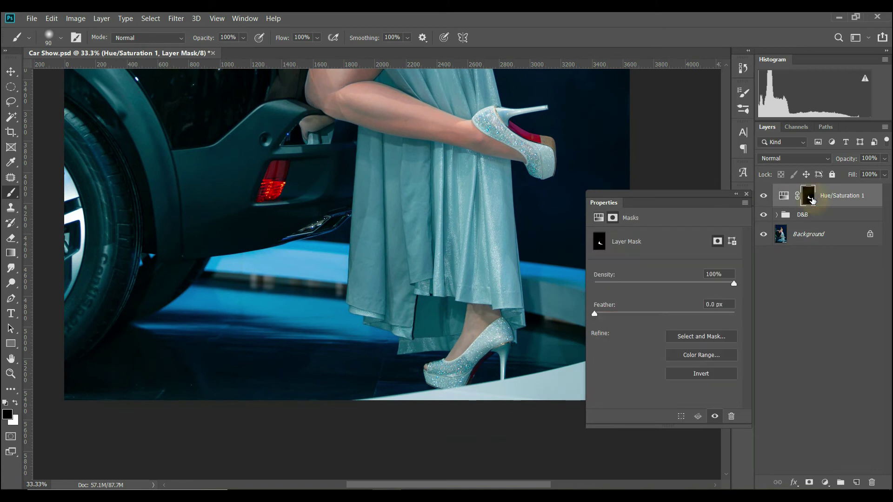
{"action": "key", "text": "x"}
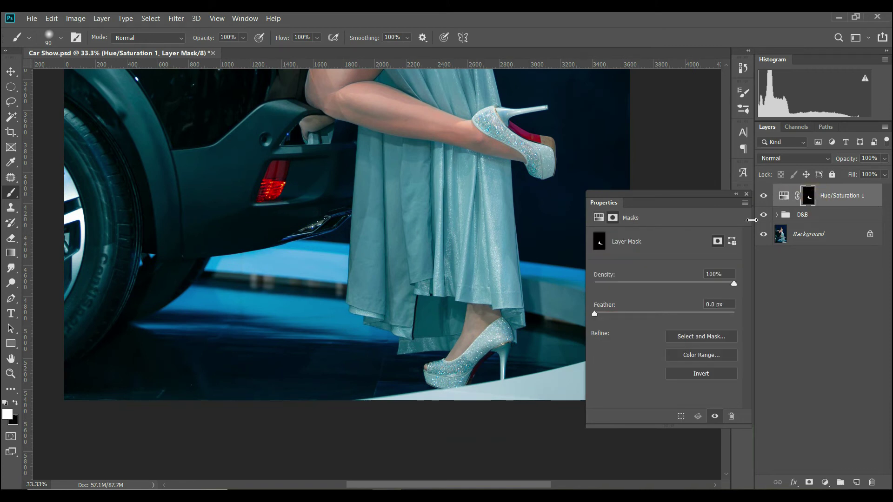
{"action": "left_click", "coordinate": [474, 310]}
{"action": "mouse_move", "coordinate": [478, 325]}
{"action": "left_mouse_down"}
{"action": "mouse_move", "coordinate": [484, 313]}
{"action": "mouse_move", "coordinate": [474, 312]}
{"action": "left_mouse_up"}
{"action": "left_click", "coordinate": [489, 318]}
{"action": "left_click", "coordinate": [497, 316]}
{"action": "left_click", "coordinate": [475, 311]}
{"action": "key", "text": "x"}
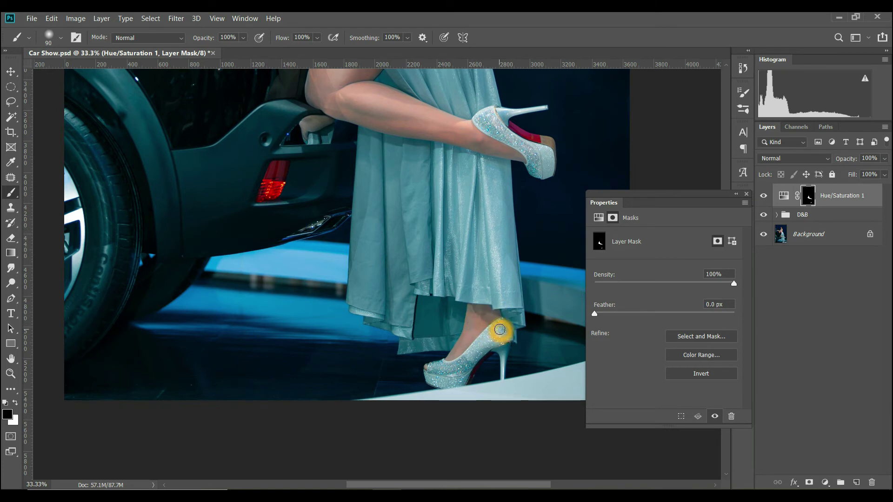
{"action": "left_click", "coordinate": [467, 280]}
Compare the whole image with and without the Hue/Saturation layer.
{"action": "double_click", "coordinate": [11, 358]}
{"action": "left_click", "coordinate": [747, 194]}
{"action": "left_click", "coordinate": [763, 196]}
{"action": "left_click", "coordinate": [764, 197]}
{"action": "left_click", "coordinate": [764, 197]}
{"action": "left_click", "coordinate": [764, 197]}
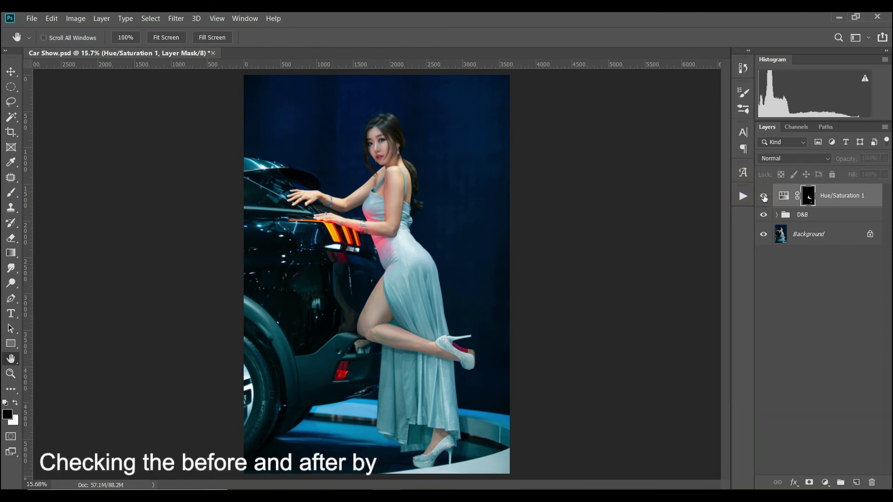
Compare the retouched image with the original Background layer alone, and save the document.
{"action": "left_click", "coordinate": [764, 237], "text": "alt"}
{"action": "left_click", "coordinate": [764, 237], "text": "alt"}
{"action": "left_click", "coordinate": [764, 237], "text": "alt"}
{"action": "left_click", "coordinate": [31, 18]}
{"action": "left_click", "coordinate": [42, 131]}
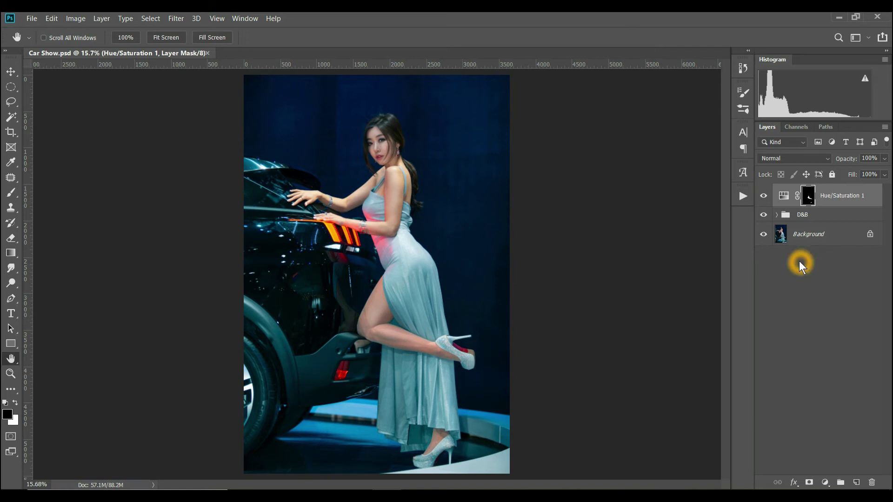
Inspect the model's face and upper body at 50% zoom with and without the D&B group.
{"action": "left_click", "coordinate": [10, 374]}
{"action": "left_click_drag", "start_coordinate": [377, 134], "coordinate": [387, 135]}
{"action": "left_click", "coordinate": [386, 135]}
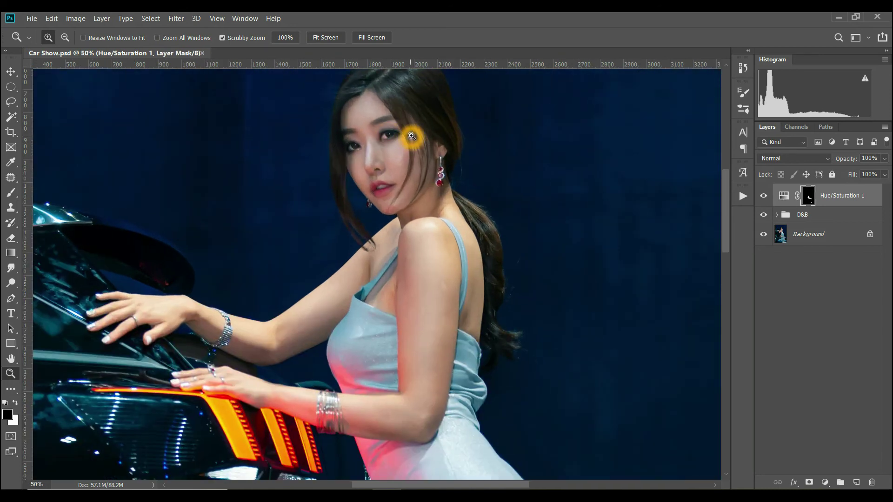
{"action": "left_click", "coordinate": [763, 217]}
{"action": "left_click", "coordinate": [763, 217]}
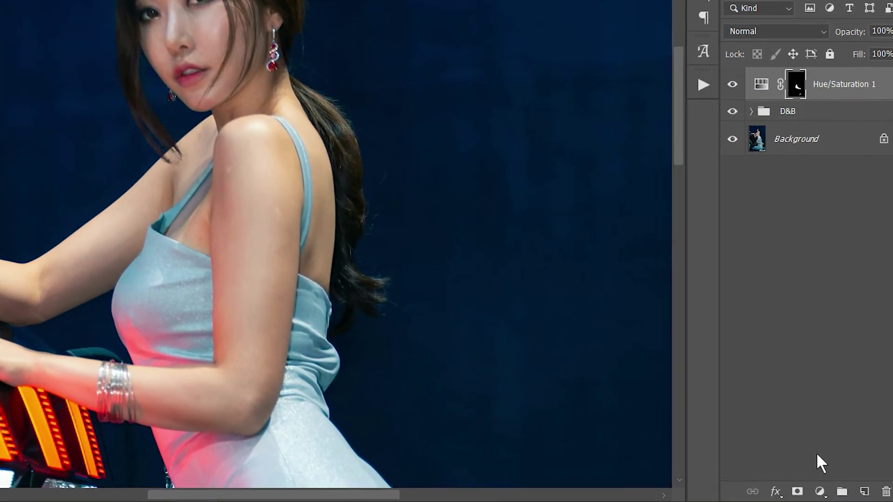
Add a Color Lookup adjustment layer using the Kodak 5205 Fuji 3510 (by Adobe) 3DLUT file.
{"action": "left_click", "coordinate": [821, 489]}
{"action": "left_click", "coordinate": [828, 393]}
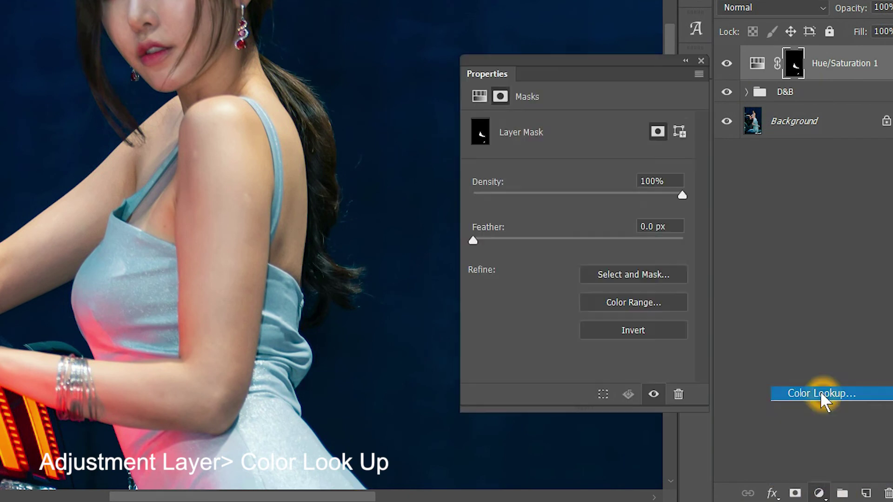
{"action": "left_click", "coordinate": [609, 126]}
{"action": "scroll", "coordinate": [612, 227], "scroll_direction": "down", "scroll_amount": 5}
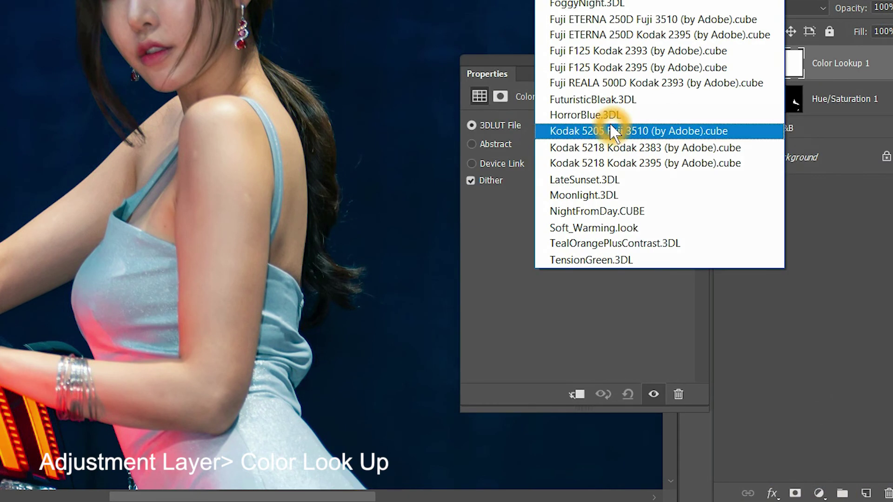
{"action": "left_click", "coordinate": [637, 236]}
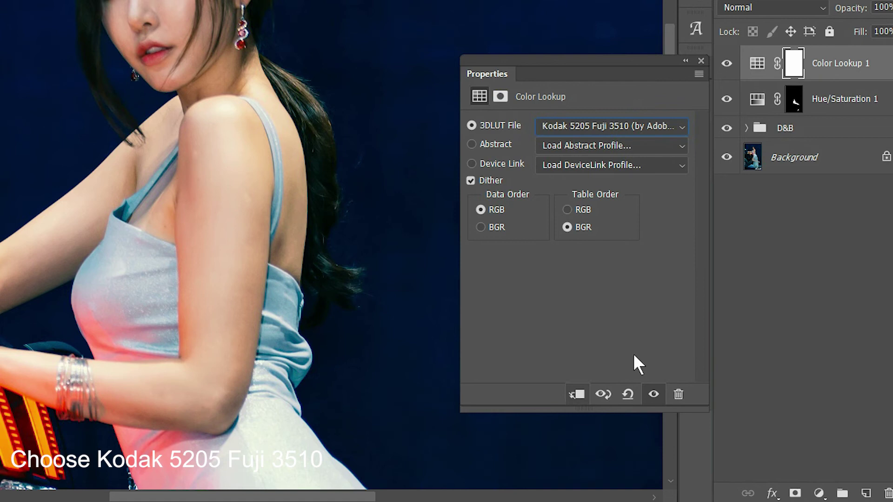
{"action": "left_click", "coordinate": [701, 62]}
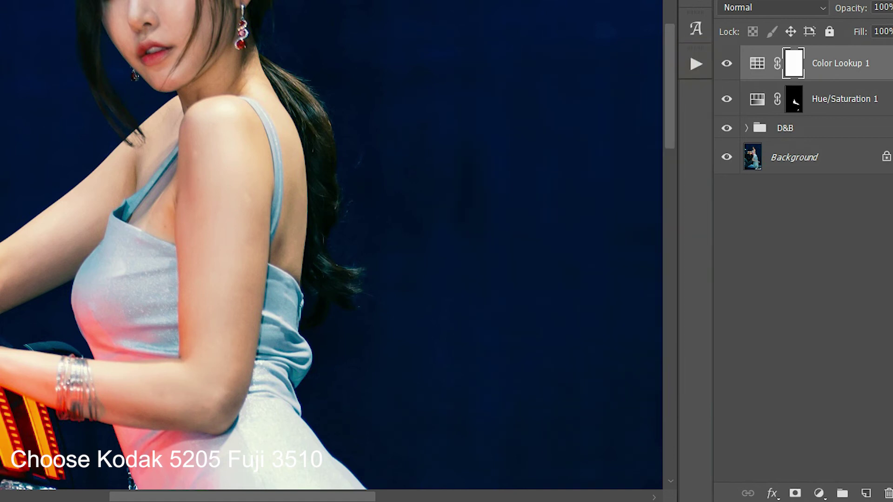
Compare the whole image with and without the Color Lookup layer, and set that layer's opacity to 60%.
{"action": "key", "text": "ctrl+0"}
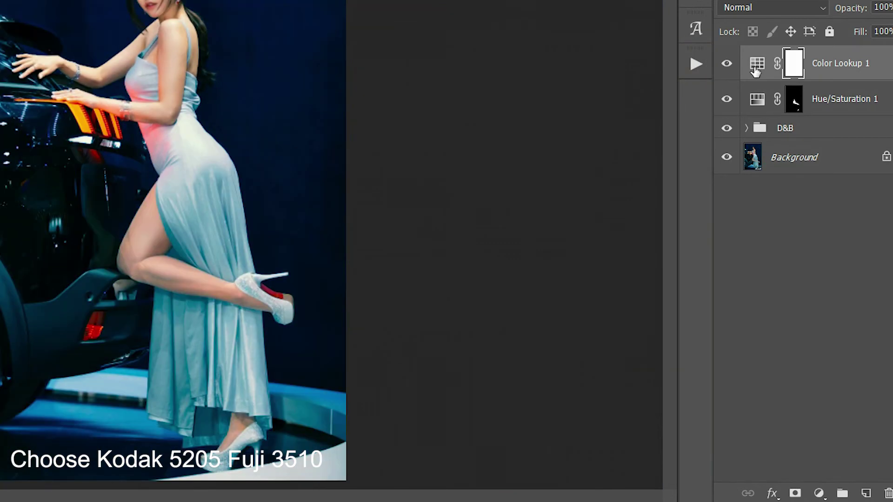
{"action": "left_click", "coordinate": [726, 63]}
{"action": "left_click", "coordinate": [727, 64]}
{"action": "left_click_drag", "start_coordinate": [852, 13], "coordinate": [730, 68]}
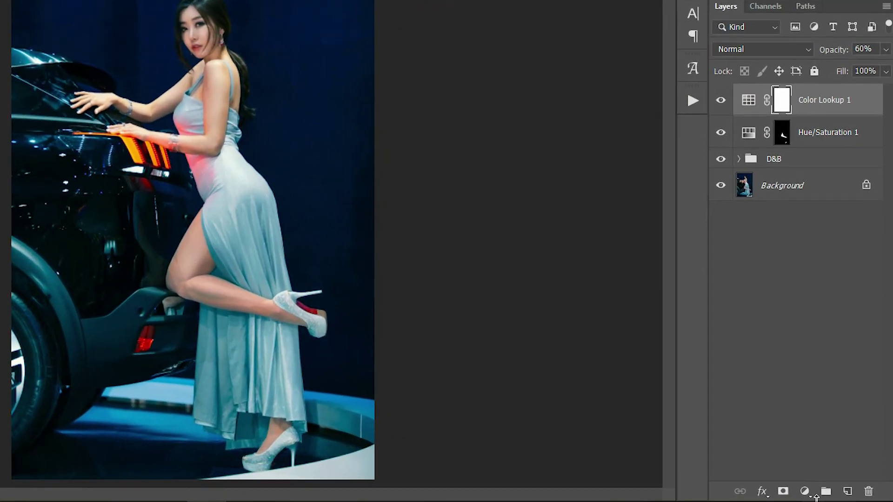
Add a Selective Color adjustment layer, set its Reds to Cyan -11% and Yellow +8%, and toggle it to compare.
{"action": "left_click", "coordinate": [813, 488]}
{"action": "left_click", "coordinate": [801, 482]}
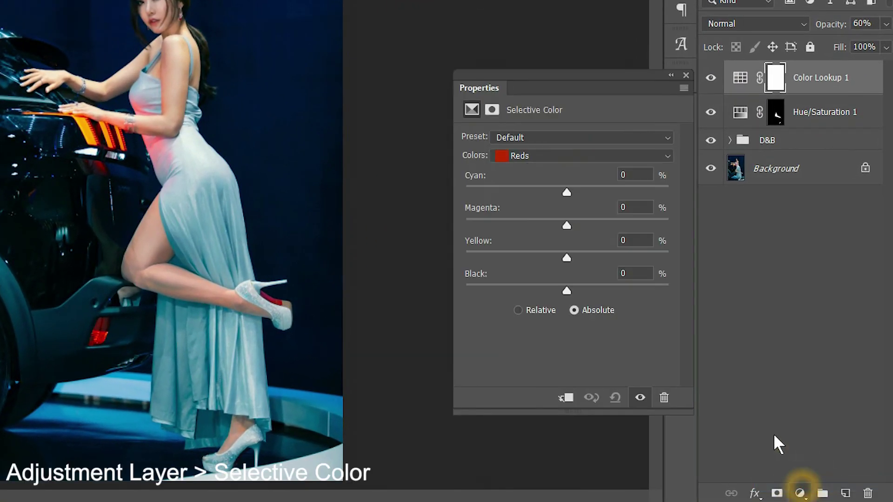
{"action": "left_click", "coordinate": [568, 288]}
{"action": "left_click_drag", "start_coordinate": [562, 191], "coordinate": [555, 191]}
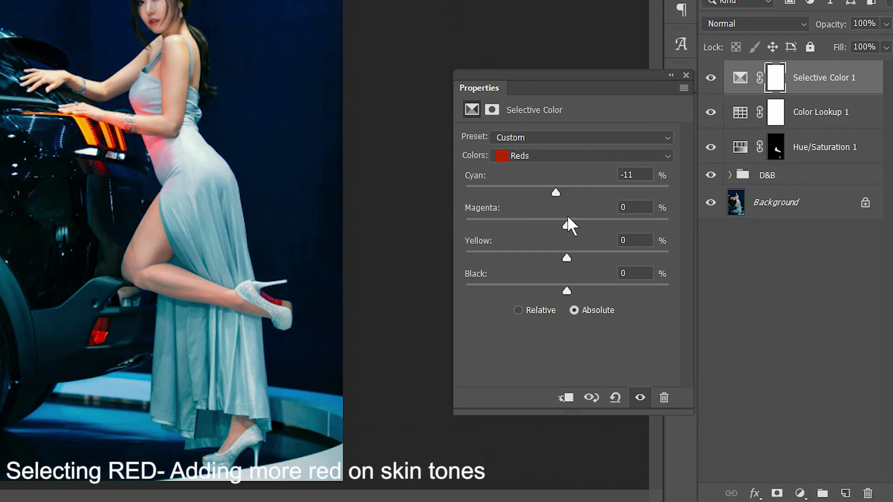
{"action": "left_click_drag", "start_coordinate": [567, 254], "coordinate": [574, 258]}
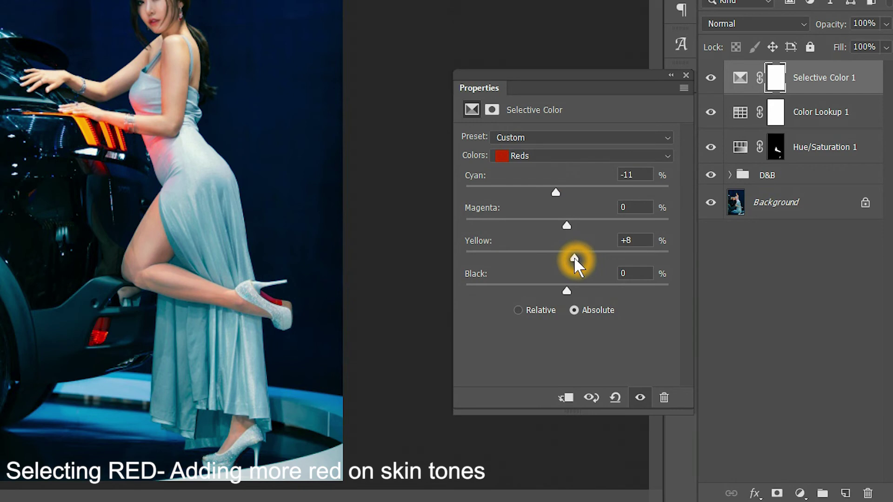
{"action": "left_click", "coordinate": [642, 399]}
{"action": "left_click", "coordinate": [642, 398]}
{"action": "left_click", "coordinate": [642, 398]}
{"action": "left_click", "coordinate": [642, 399]}
Refine the Selective Color Reds to Yellow +2% and Cyan -5%, toggling the adjustment to judge the skin tone.
{"action": "left_click_drag", "start_coordinate": [561, 257], "coordinate": [568, 259]}
{"action": "mouse_move", "coordinate": [556, 191]}
{"action": "left_mouse_down"}
{"action": "mouse_move", "coordinate": [501, 191]}
{"action": "mouse_move", "coordinate": [547, 202]}
{"action": "left_mouse_up"}
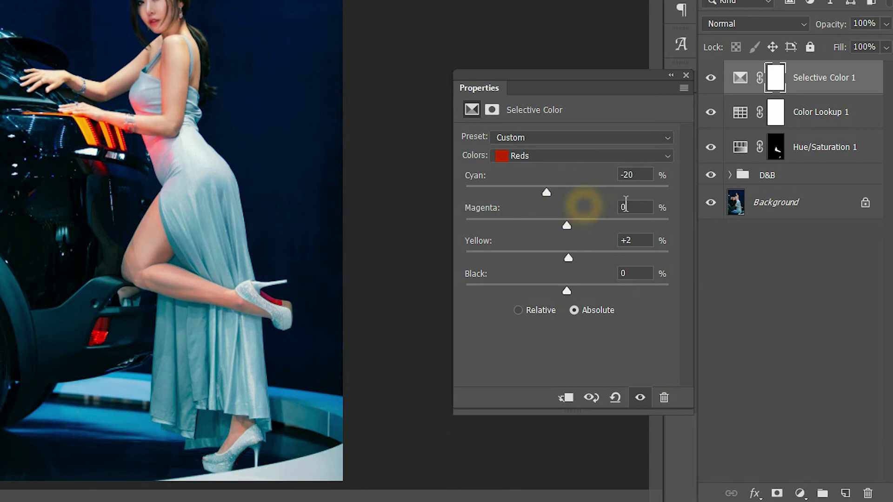
{"action": "left_click_drag", "start_coordinate": [559, 189], "coordinate": [557, 189]}
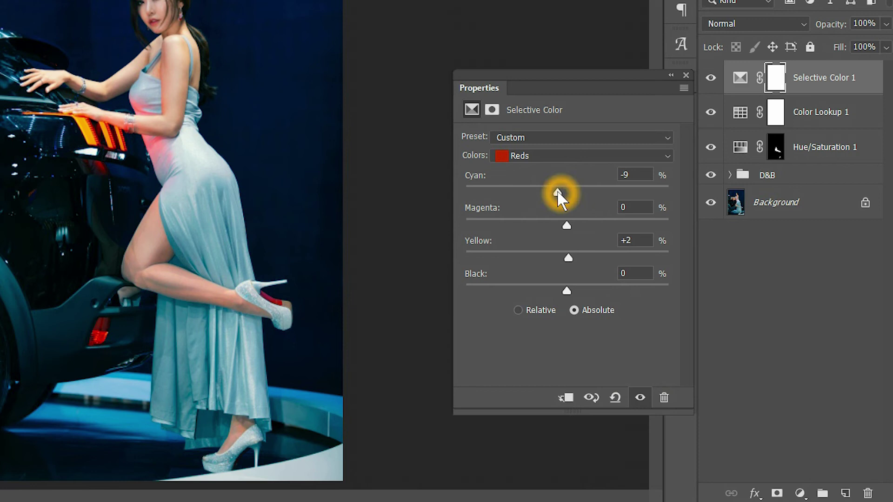
{"action": "left_click", "coordinate": [636, 396]}
{"action": "left_click", "coordinate": [635, 397]}
{"action": "left_click", "coordinate": [635, 397]}
{"action": "left_click", "coordinate": [635, 396]}
{"action": "left_click", "coordinate": [626, 177]}
{"action": "left_click", "coordinate": [648, 179]}
{"action": "key", "text": "BackSpace"}
{"action": "type", "text": "5"}
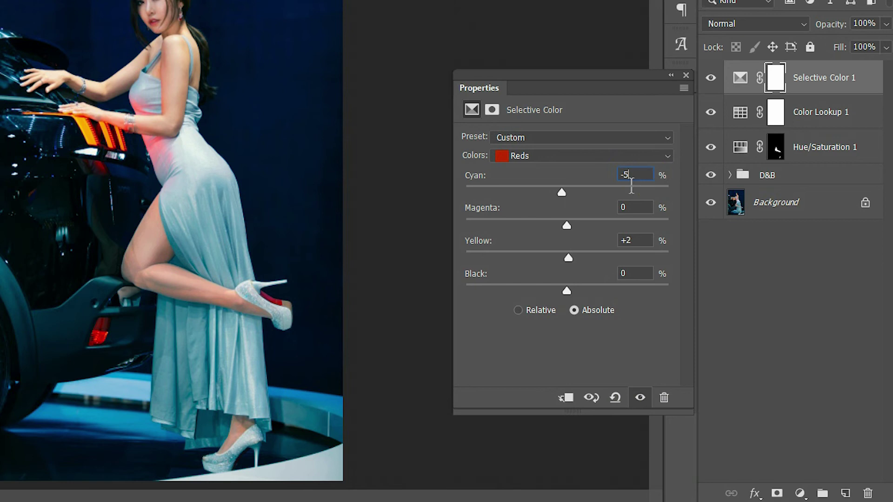
Set the Selective Color Blacks to Black +3%, Cyan +10% and Yellow -2%.
{"action": "left_click", "coordinate": [550, 157]}
{"action": "left_click", "coordinate": [524, 279]}
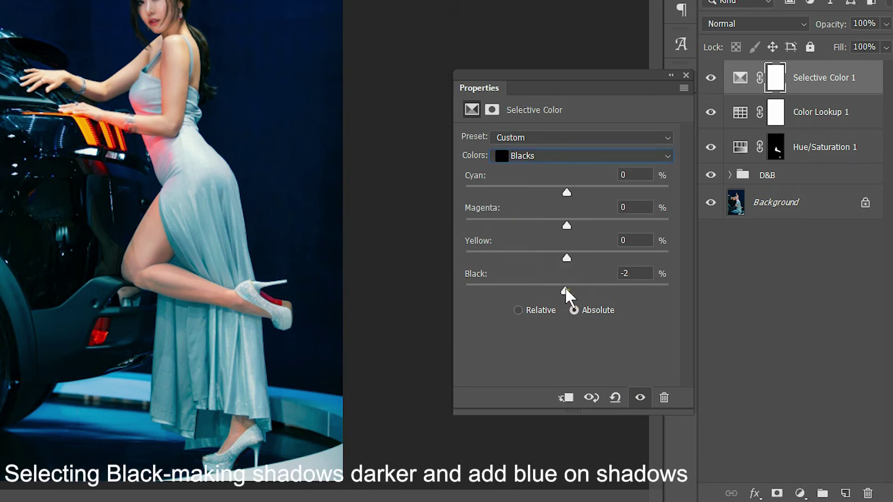
{"action": "left_click_drag", "start_coordinate": [566, 292], "coordinate": [576, 293]}
{"action": "left_click", "coordinate": [634, 274]}
{"action": "left_click", "coordinate": [635, 274]}
{"action": "key", "text": "BackSpace"}
{"action": "type", "text": "3"}
{"action": "left_click_drag", "start_coordinate": [566, 192], "coordinate": [576, 193]}
{"action": "mouse_move", "coordinate": [573, 258]}
{"action": "left_mouse_down"}
{"action": "mouse_move", "coordinate": [555, 256]}
{"action": "mouse_move", "coordinate": [574, 258]}
{"action": "mouse_move", "coordinate": [565, 259]}
{"action": "left_mouse_up"}
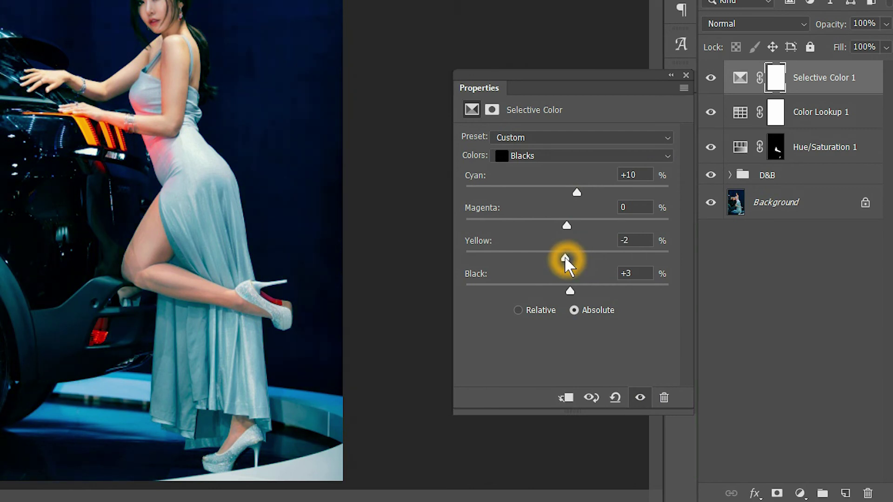
Compare the image with and without the Selective Color layer, and close its settings.
{"action": "left_click", "coordinate": [640, 398]}
{"action": "left_click", "coordinate": [640, 398]}
{"action": "left_click", "coordinate": [640, 398]}
{"action": "left_click", "coordinate": [640, 398]}
{"action": "left_click", "coordinate": [640, 398]}
{"action": "left_click", "coordinate": [640, 397]}
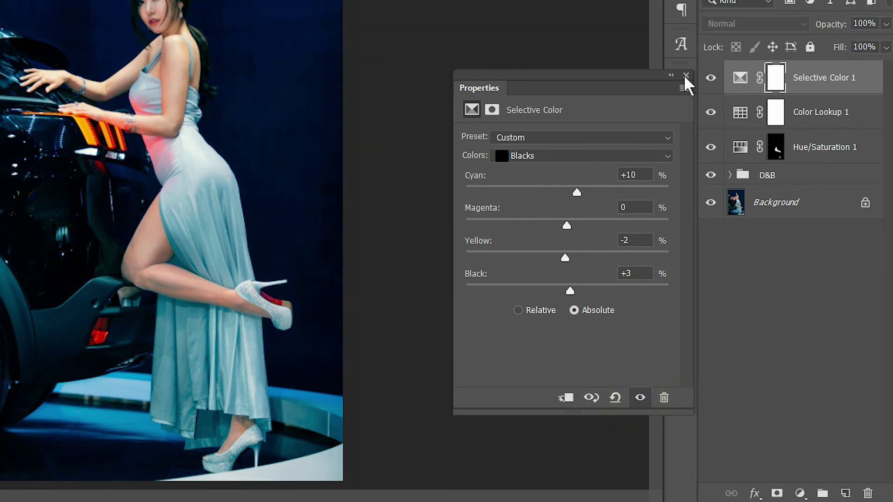
{"action": "left_click", "coordinate": [712, 78]}
{"action": "left_click", "coordinate": [711, 77]}
{"action": "left_click", "coordinate": [686, 75]}
Compare the full colour grade against the original Background layer alone.
{"action": "left_click", "coordinate": [712, 202], "text": "alt"}
{"action": "left_click", "coordinate": [711, 202], "text": "alt"}
{"action": "left_click", "coordinate": [712, 203], "text": "alt"}
{"action": "left_click", "coordinate": [711, 203], "text": "alt"}
{"action": "left_click", "coordinate": [711, 203], "text": "alt"}
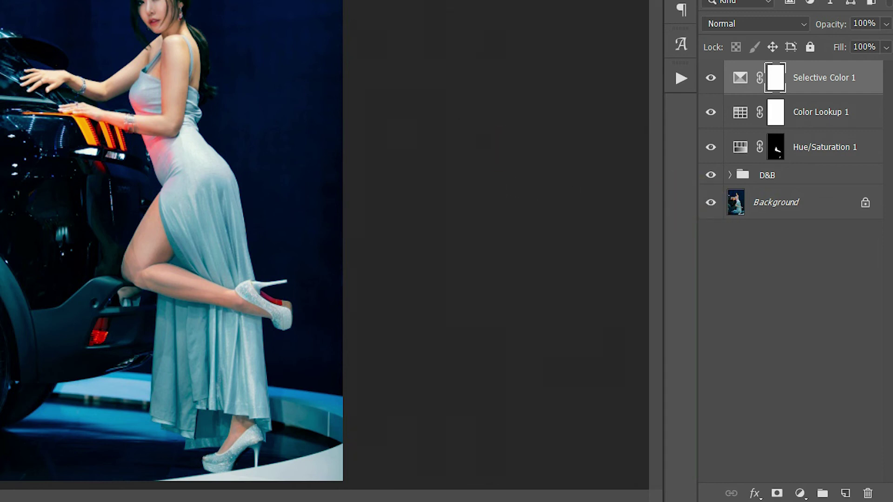
Add a Curves adjustment layer and darken the image by lowering the RGB midpoint to input 151, output 118.
{"action": "left_click", "coordinate": [799, 492]}
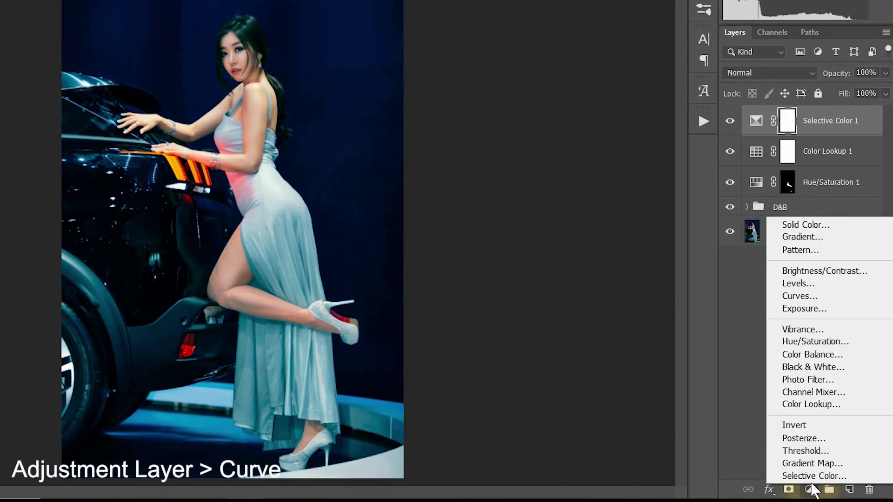
{"action": "left_click", "coordinate": [800, 295]}
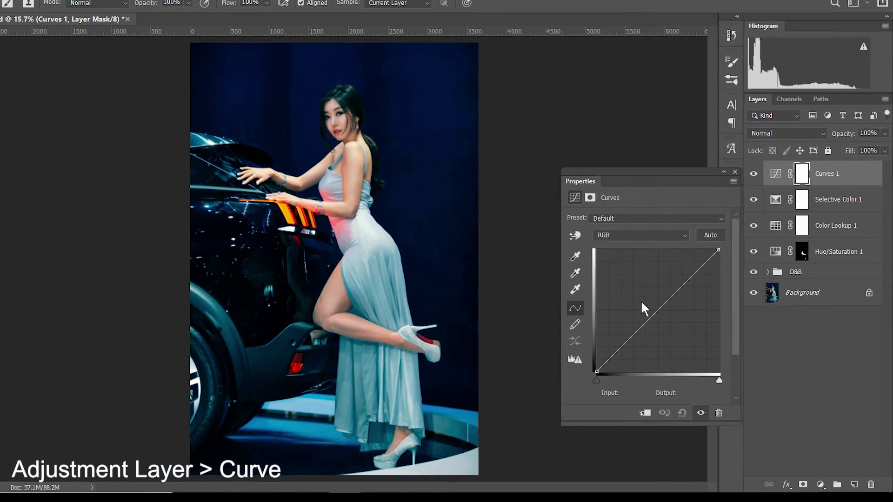
{"action": "left_click_drag", "start_coordinate": [661, 308], "coordinate": [669, 316]}
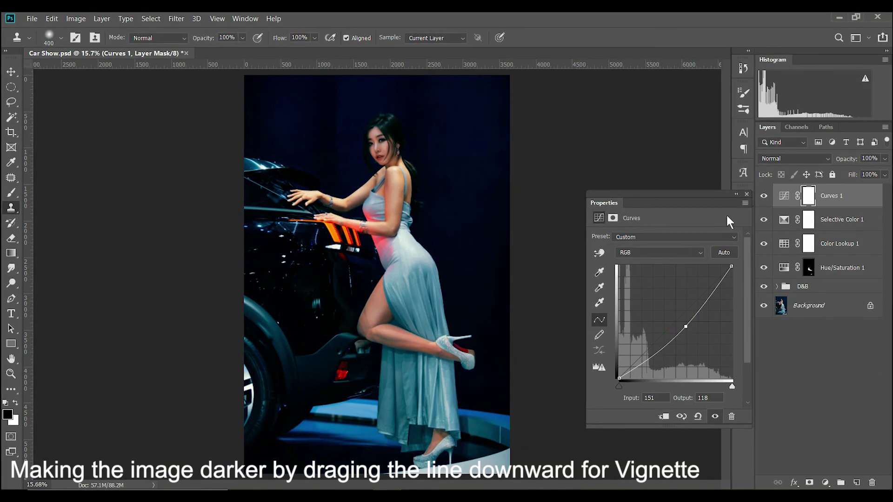
{"action": "left_click", "coordinate": [747, 194]}
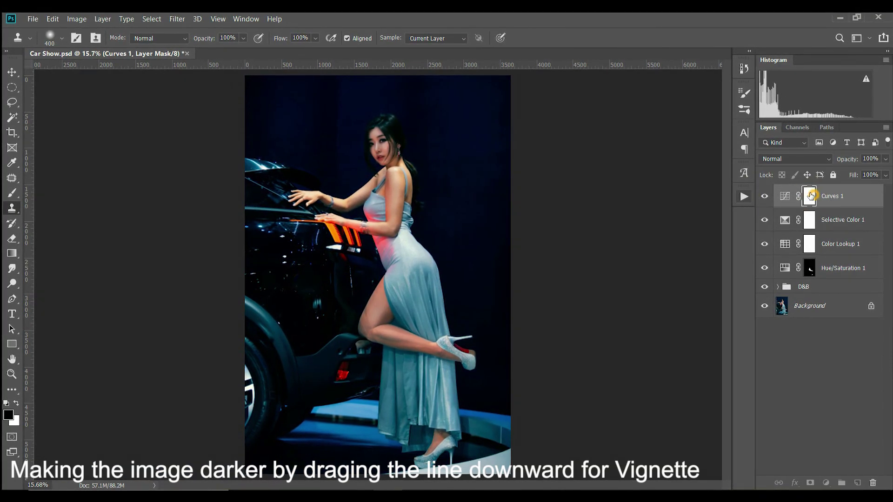
Draw a tall elliptical selection around the model over nearly the full image height, and transform it to fit her figure.
{"action": "left_click_drag", "start_coordinate": [302, 95], "coordinate": [501, 471]}
{"action": "right_click", "coordinate": [442, 90]}
{"action": "left_click", "coordinate": [470, 215]}
{"action": "mouse_move", "coordinate": [502, 275]}
{"action": "left_mouse_down"}
{"action": "mouse_move", "coordinate": [484, 267]}
{"action": "mouse_move", "coordinate": [493, 275]}
{"action": "left_mouse_up"}
{"action": "left_click_drag", "start_coordinate": [432, 293], "coordinate": [426, 290]}
{"action": "key", "text": "Return"}
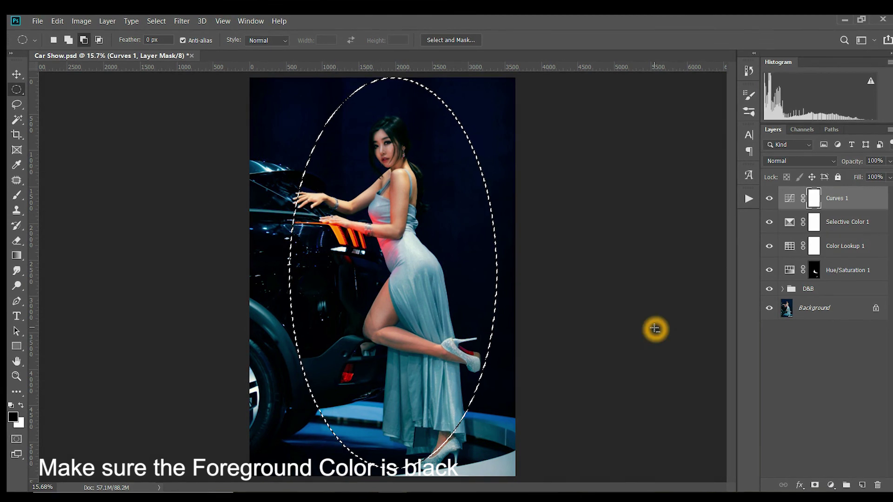
Fill the ellipse with black on the Curves mask, deselect, and feather the mask to 444.4 px for a soft vignette.
{"action": "key", "text": "alt+BackSpace"}
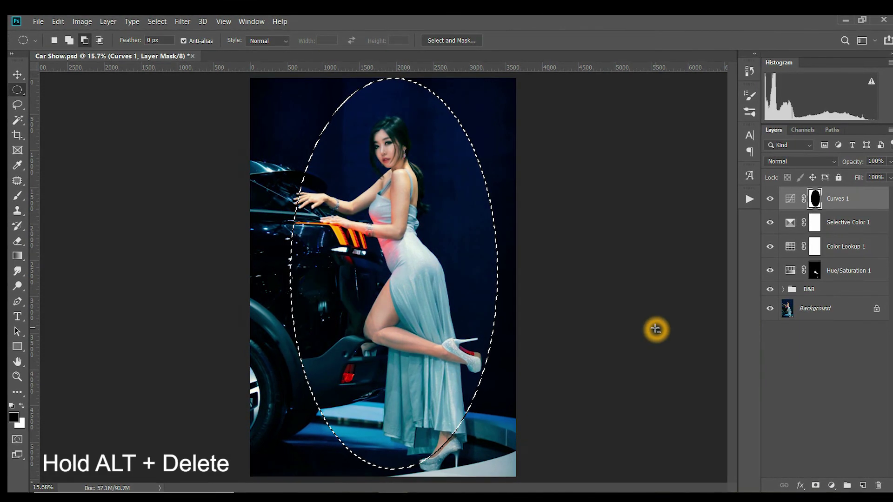
{"action": "key", "text": "ctrl+d"}
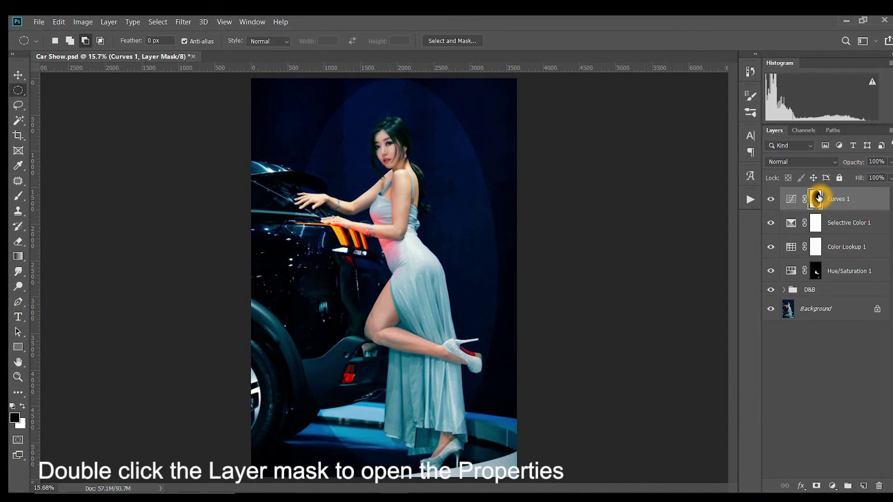
{"action": "double_click", "coordinate": [815, 198]}
{"action": "left_click", "coordinate": [726, 317]}
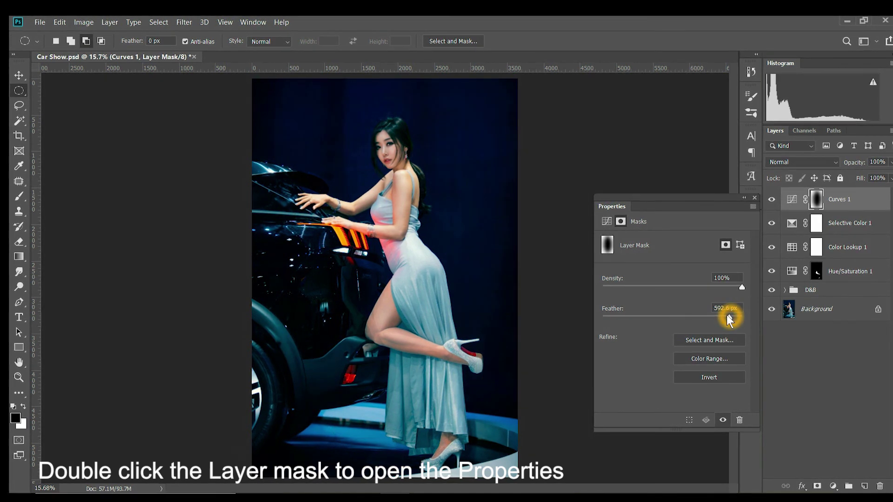
{"action": "left_click", "coordinate": [756, 197]}
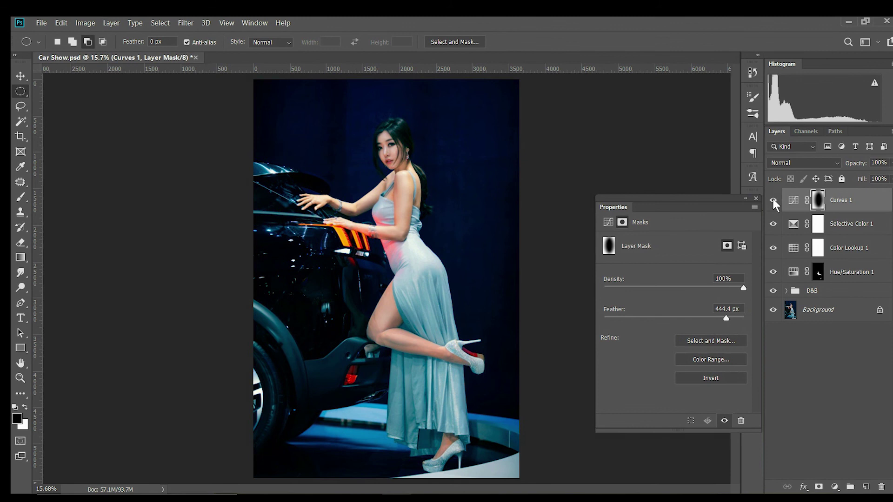
Compare the image with and without the Curves vignette, and save the document.
{"action": "left_click", "coordinate": [772, 200]}
{"action": "left_click", "coordinate": [773, 200]}
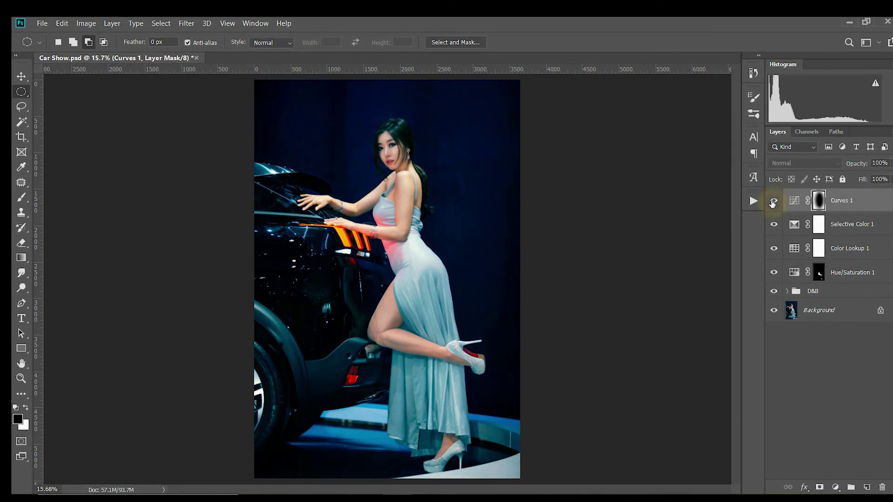
{"action": "left_click", "coordinate": [43, 24]}
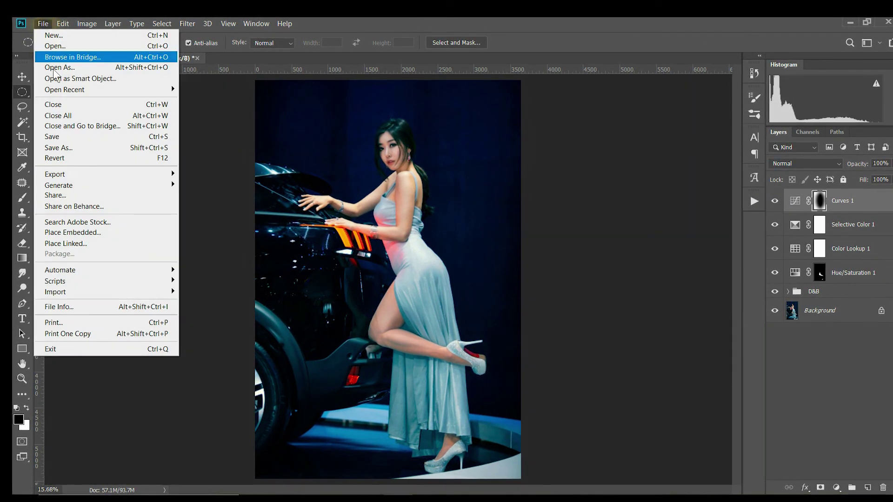
{"action": "left_click", "coordinate": [51, 136]}
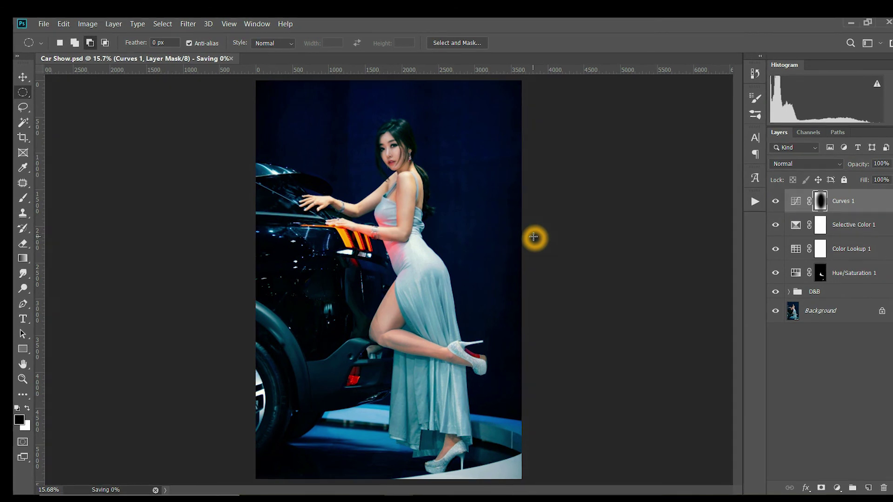
Compare the finished retouch with the original Background layer alone, and save the document again.
{"action": "left_click", "coordinate": [779, 315], "text": "alt"}
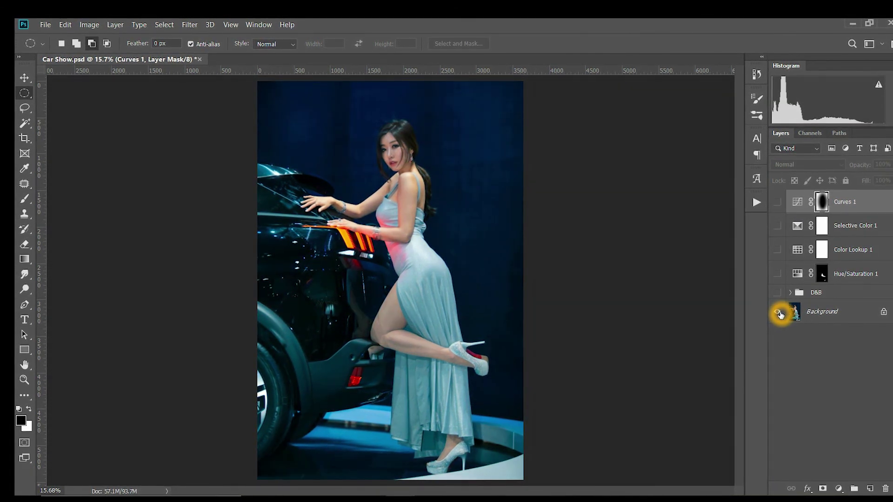
{"action": "left_click", "coordinate": [779, 313], "text": "alt"}
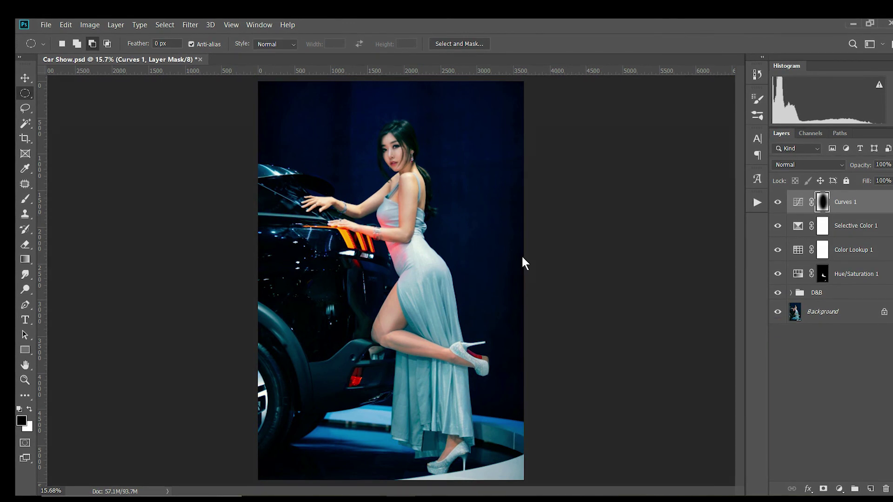
{"action": "left_click", "coordinate": [46, 25]}
{"action": "left_click", "coordinate": [64, 135]}
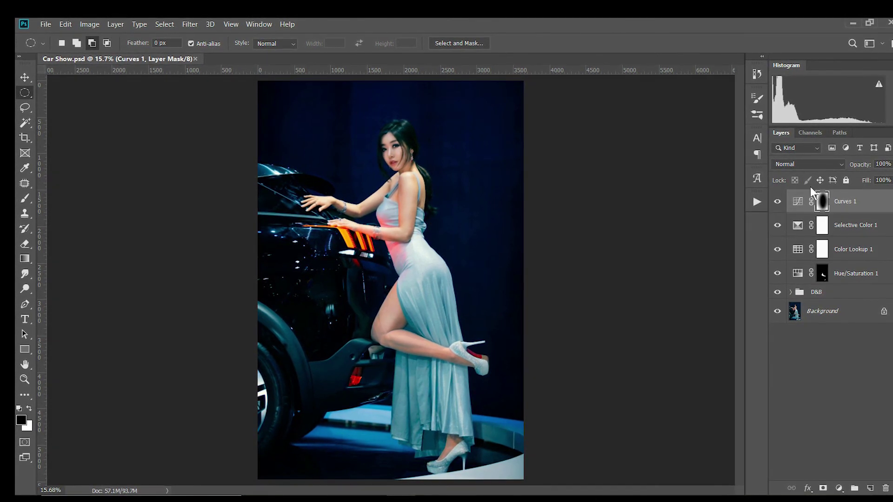
Run the saved Sharpen action above the Curves vignette, and rename the layer it adds as Sharpen.
{"action": "left_click", "coordinate": [756, 204]}
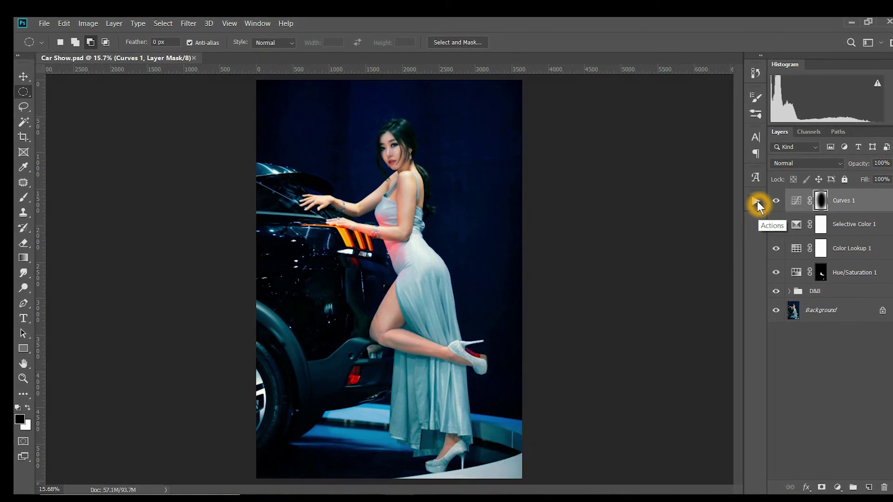
{"action": "left_click", "coordinate": [754, 201]}
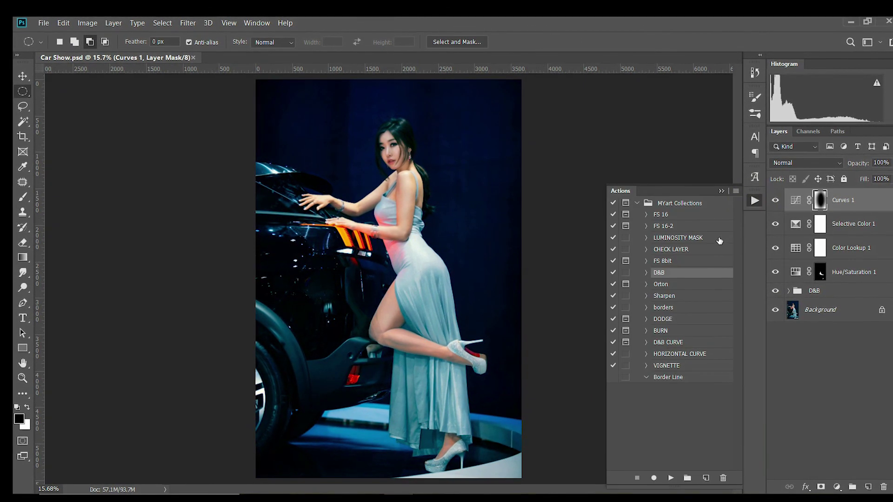
{"action": "left_click", "coordinate": [675, 295]}
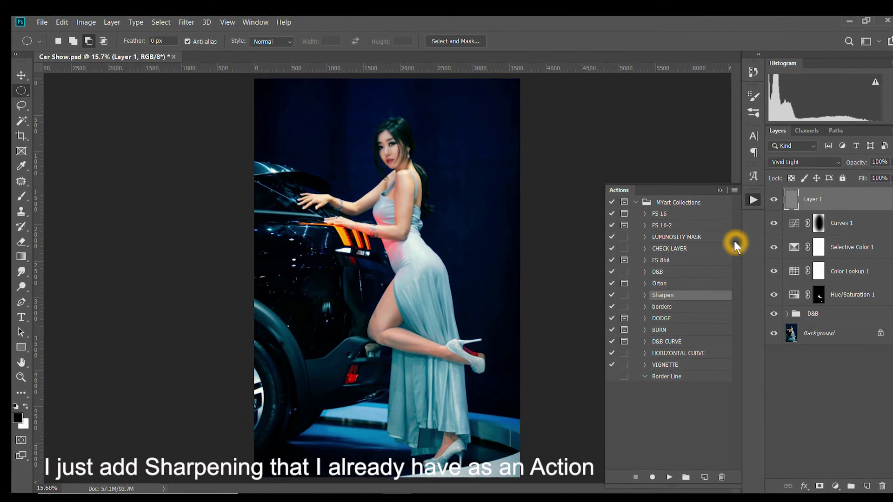
{"action": "double_click", "coordinate": [811, 199]}
{"action": "type", "text": "Sharpen"}
{"action": "left_click", "coordinate": [810, 372]}
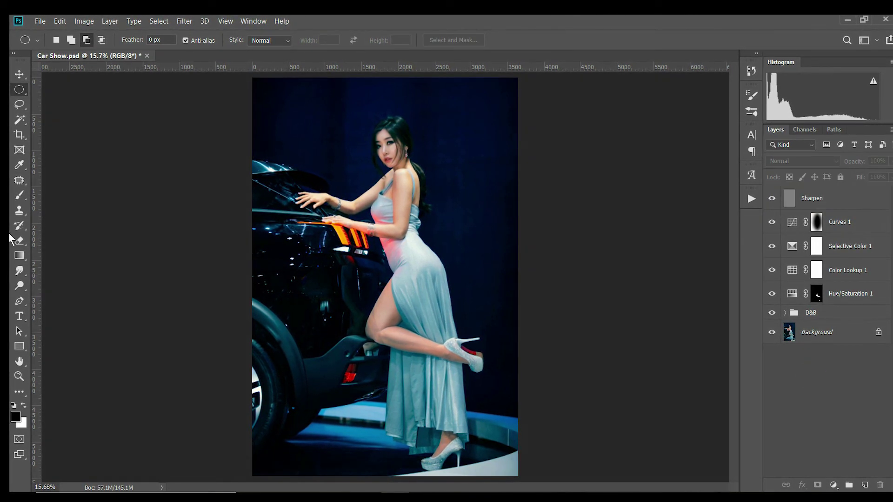
Compare the model's face at 200% with and without the Sharpen layer, and select that layer.
{"action": "left_click", "coordinate": [18, 374]}
{"action": "left_click_drag", "start_coordinate": [388, 147], "coordinate": [389, 147]}
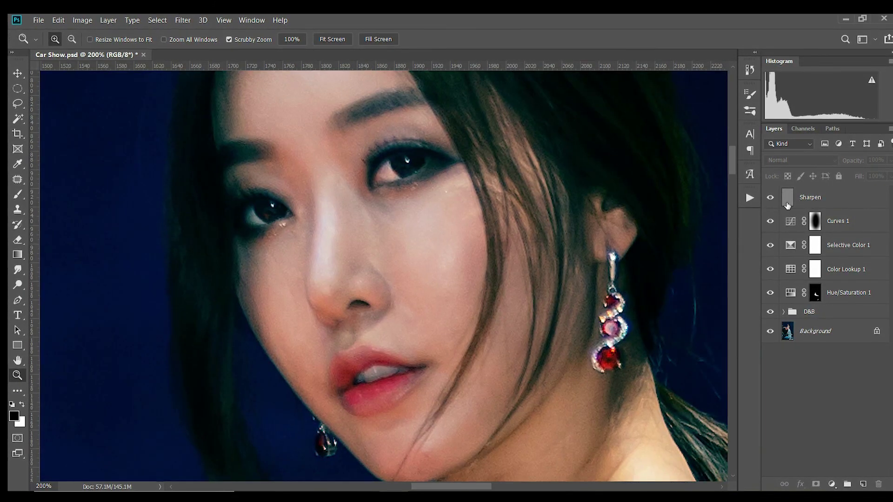
{"action": "left_click", "coordinate": [771, 199]}
{"action": "left_click", "coordinate": [771, 199]}
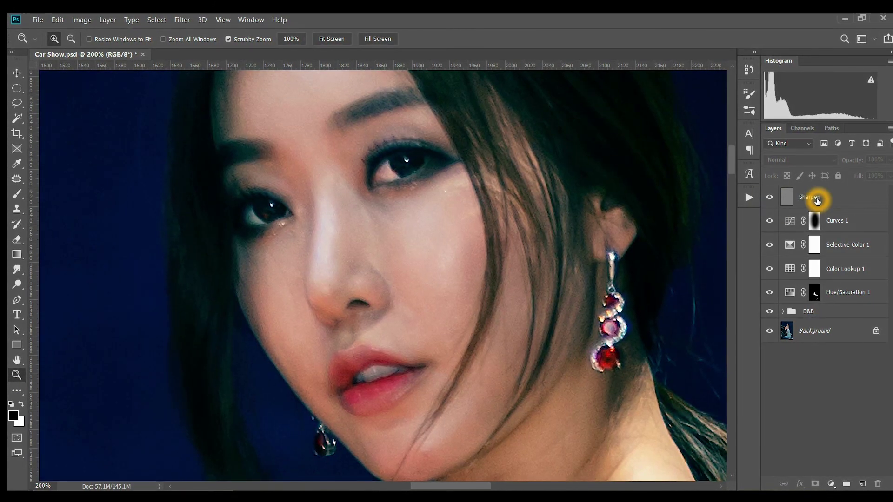
{"action": "left_click", "coordinate": [817, 200]}
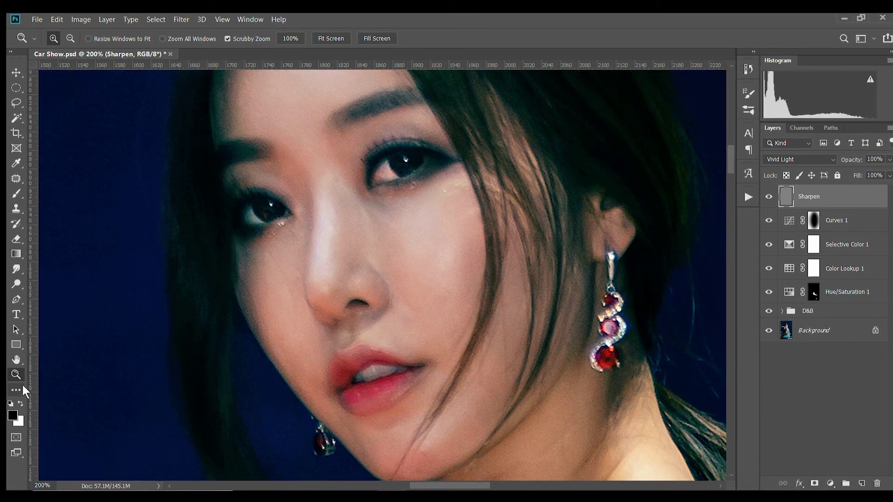
Fit the whole image in view and save the sharpened document.
{"action": "double_click", "coordinate": [17, 359]}
{"action": "left_click", "coordinate": [769, 245]}
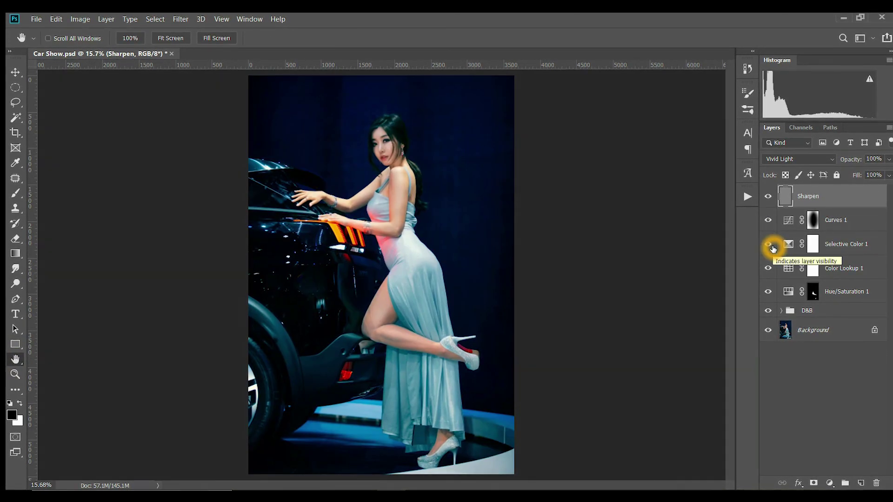
{"action": "left_click", "coordinate": [36, 19]}
{"action": "left_click", "coordinate": [60, 132]}
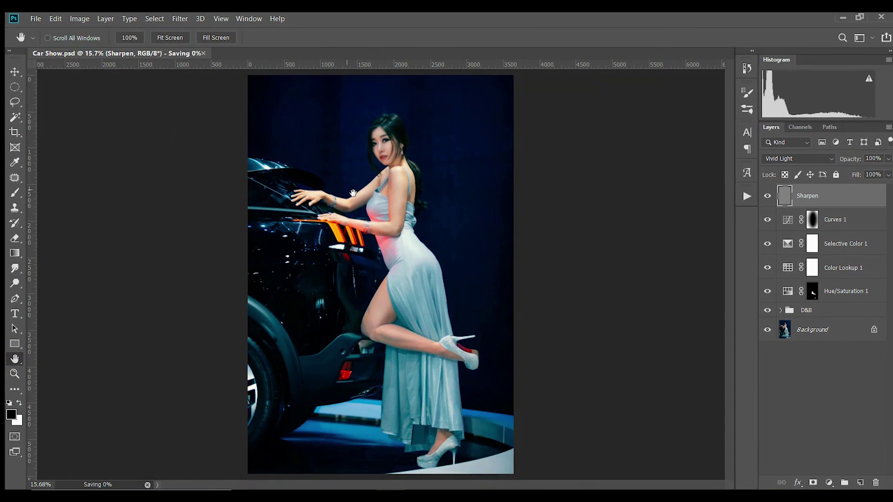